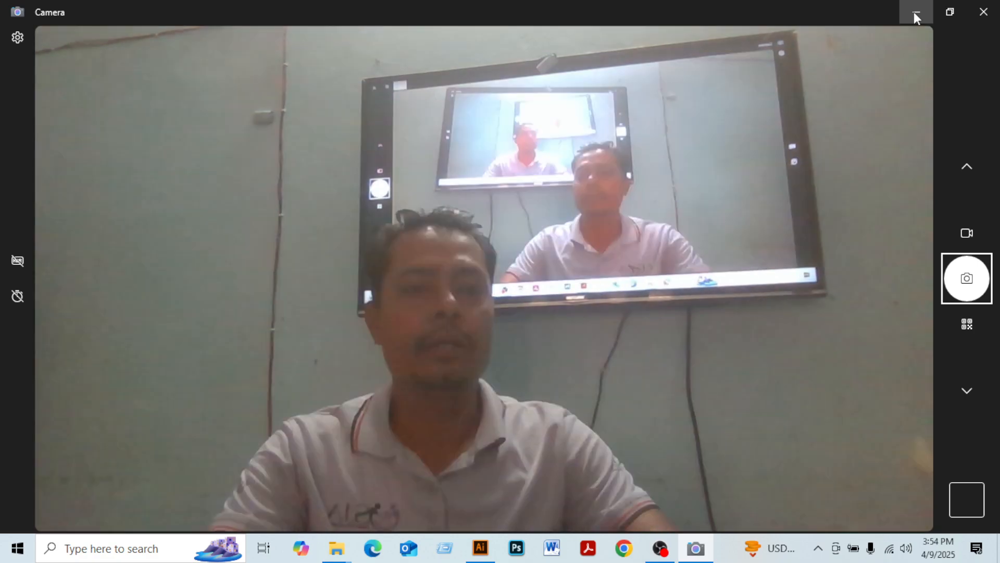
Switch from the camera app to Adobe Illustrator 2020
{"action": "left_click", "coordinate": [915, 11]}
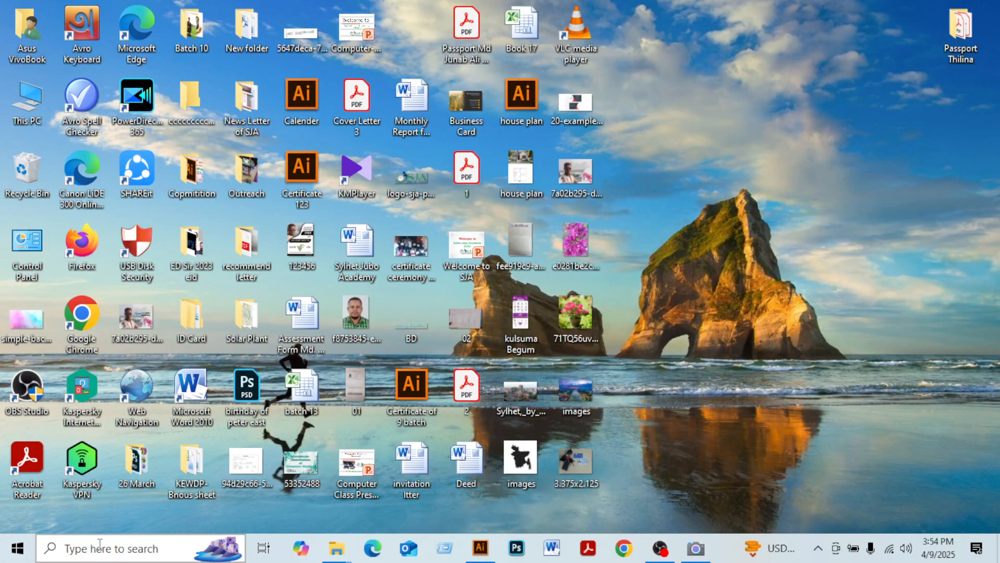
{"action": "key", "text": "super"}
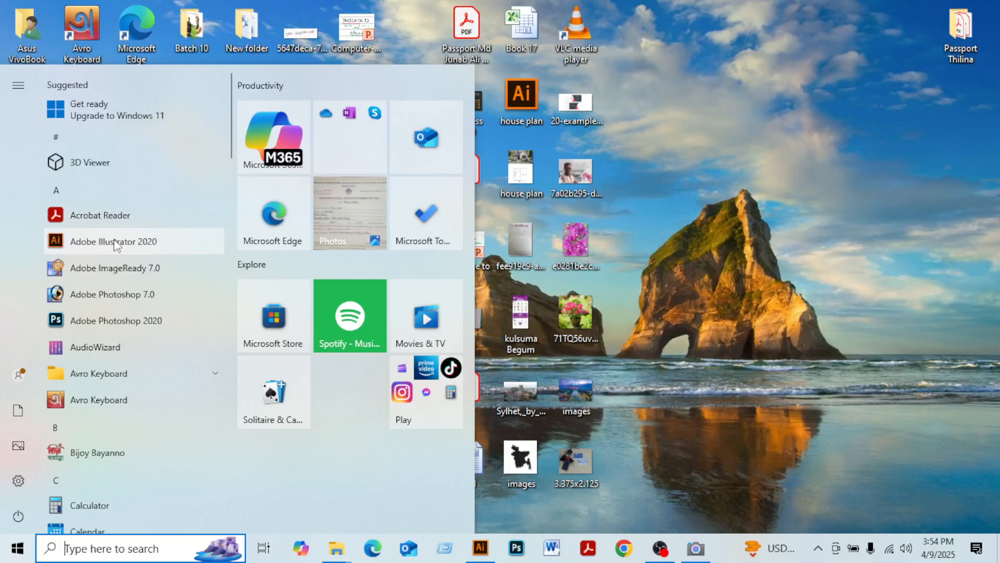
{"action": "left_click", "coordinate": [482, 548]}
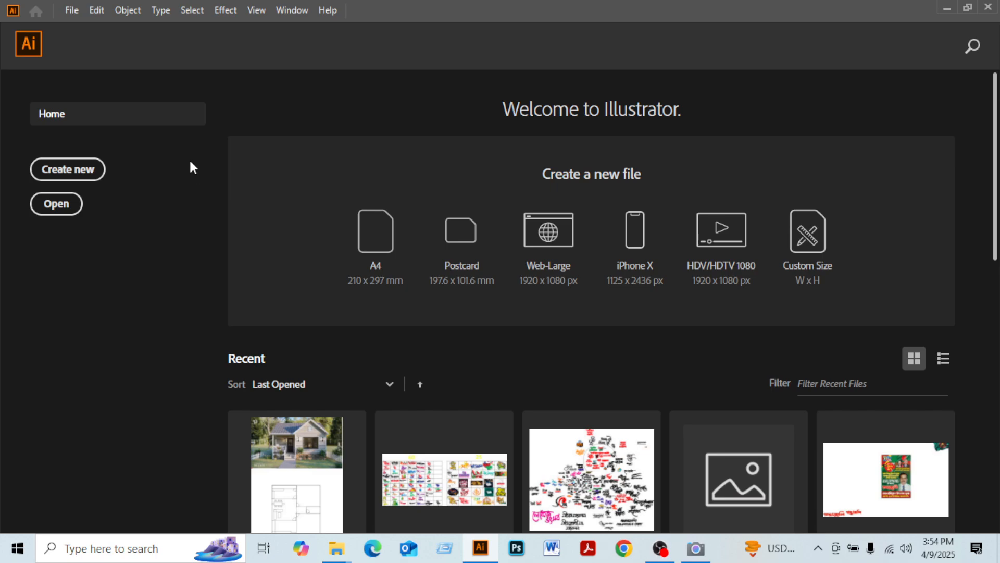
Create a new A4 document in points with portrait orientation
{"action": "key", "text": "ctrl+n"}
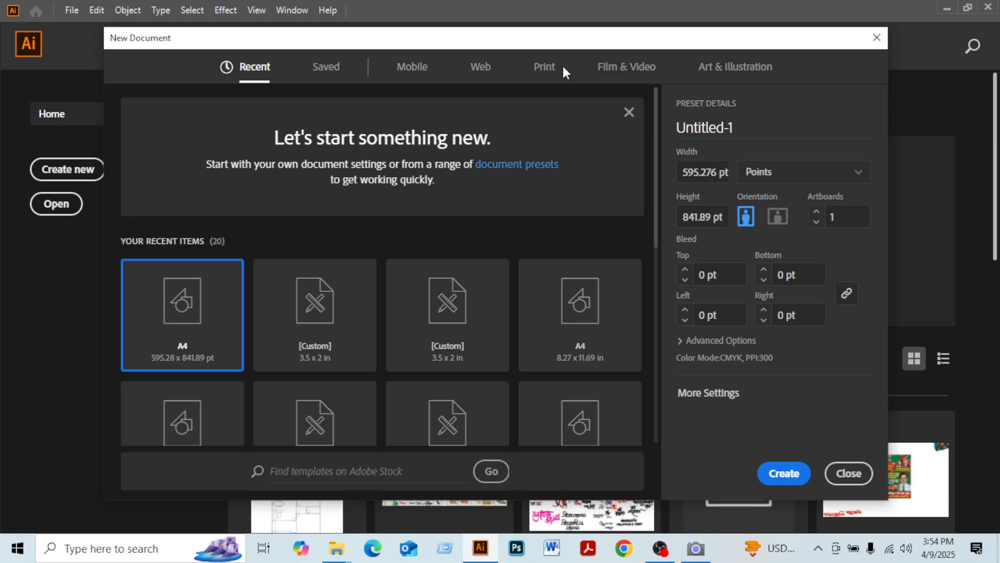
{"action": "left_click", "coordinate": [562, 68]}
{"action": "left_click", "coordinate": [773, 476]}
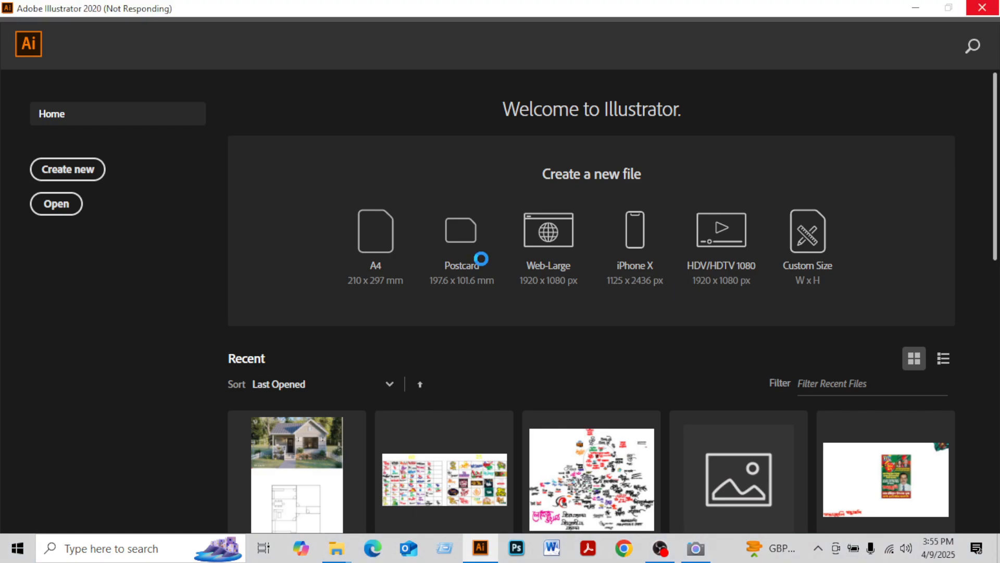
{"action": "left_click", "coordinate": [695, 548]}
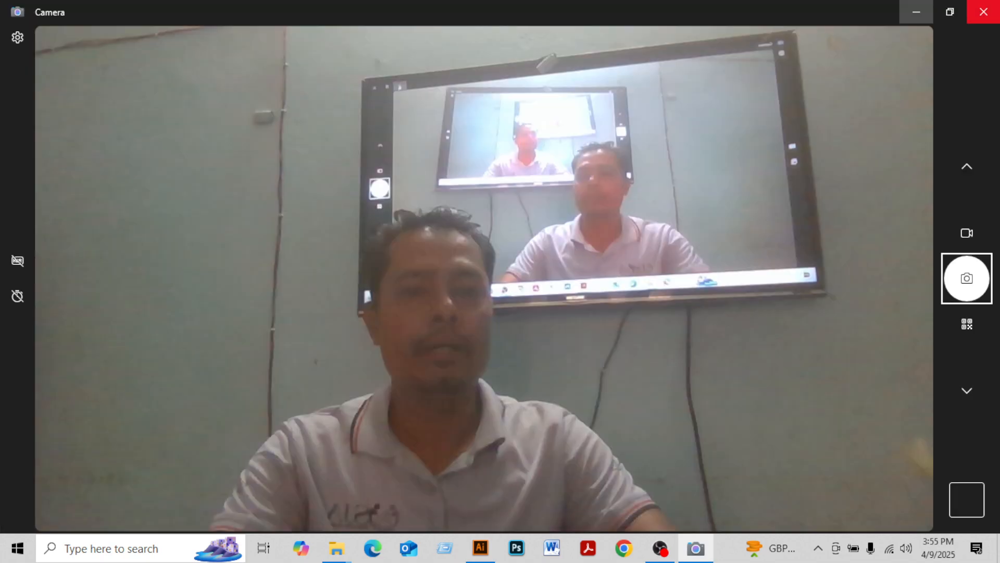
{"action": "left_click", "coordinate": [984, 12]}
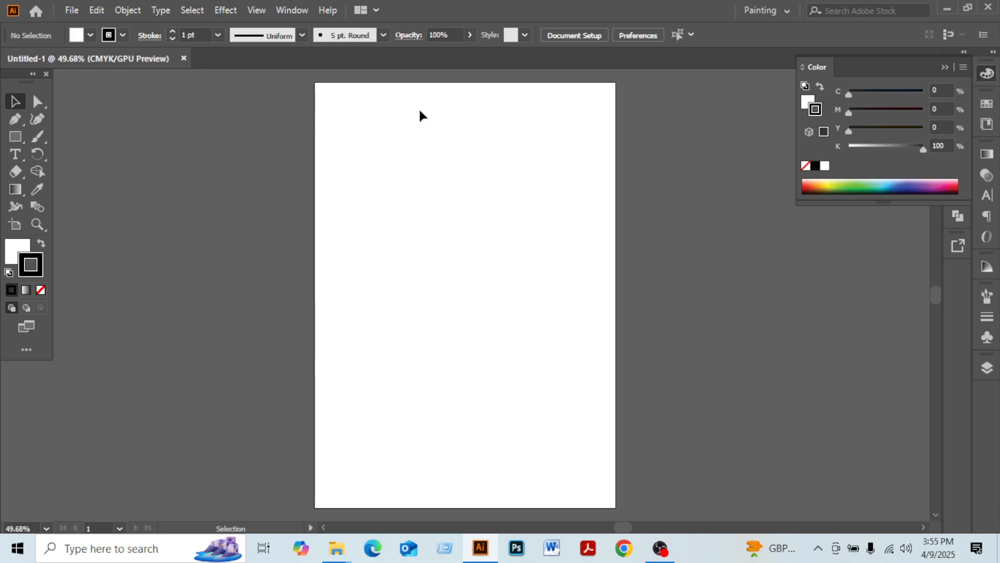
Draw a filled rectangle near the top of the artboard with the Rectangle tool
{"action": "left_click", "coordinate": [33, 103]}
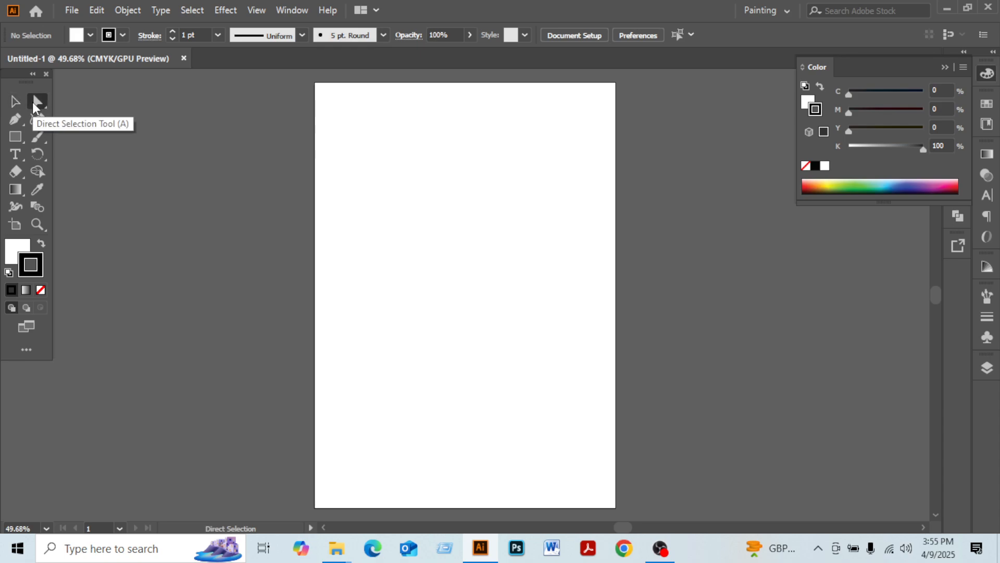
{"action": "key", "text": "m"}
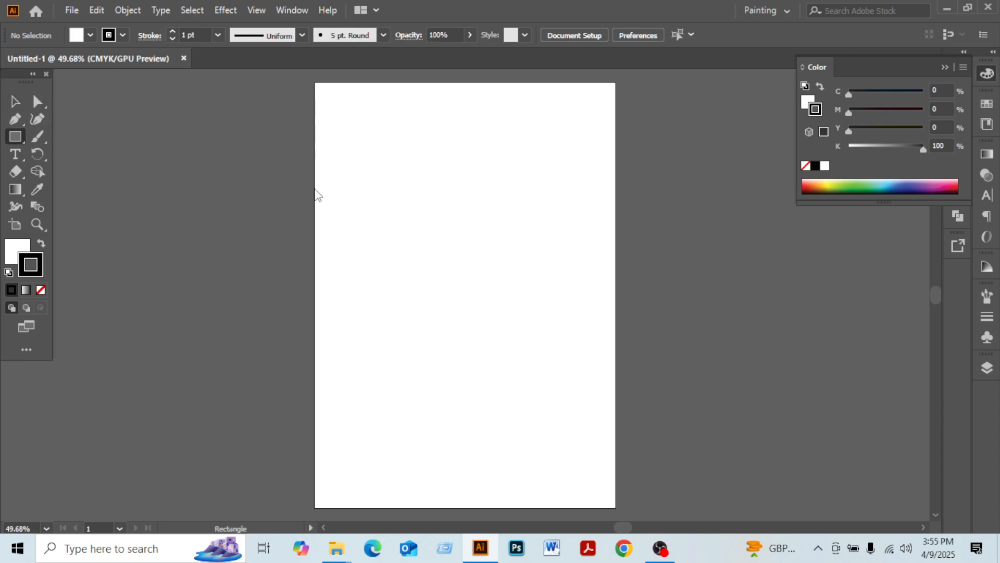
{"action": "left_click_drag", "start_coordinate": [392, 140], "coordinate": [490, 259]}
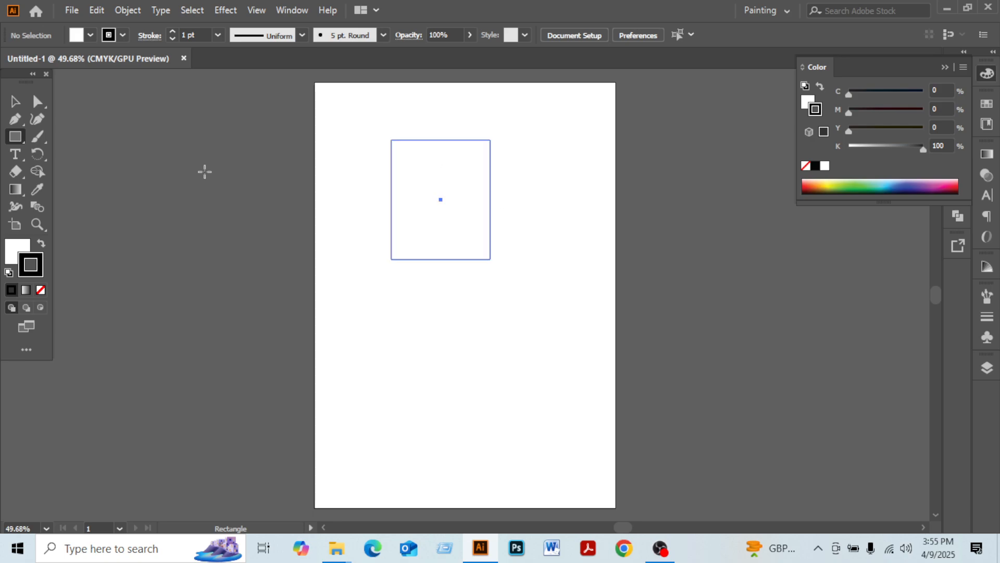
{"action": "key", "text": "x"}
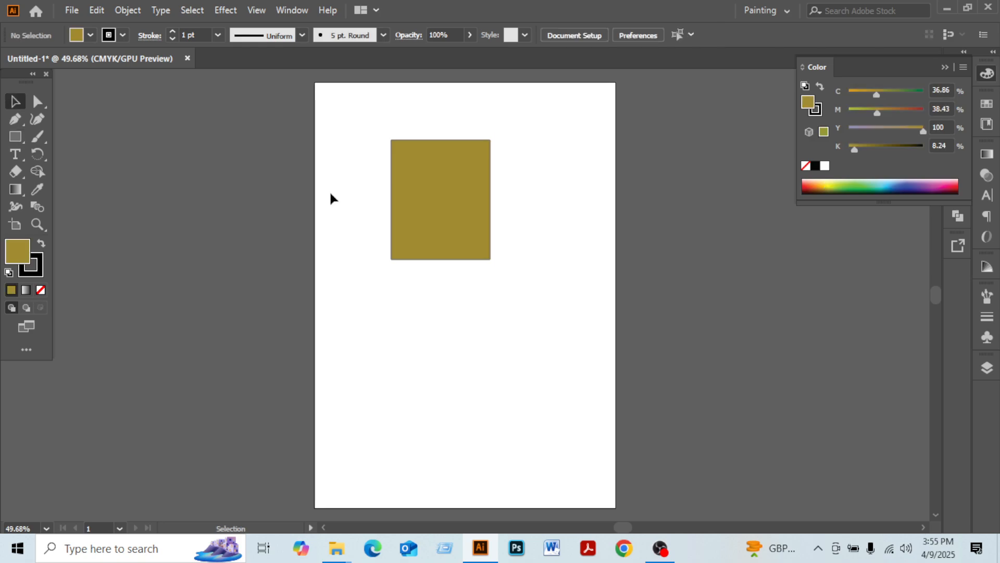
Drag the rectangle's bottom-right and top-left anchors outward to distort it into a quadrilateral
{"action": "left_click_drag", "start_coordinate": [337, 147], "coordinate": [423, 239]}
{"action": "key", "text": "a"}
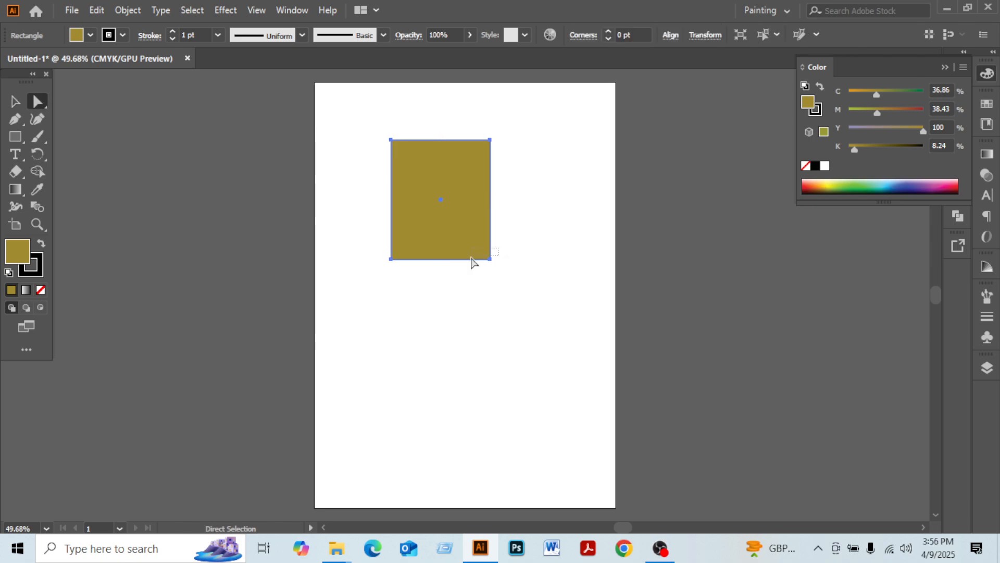
{"action": "left_click_drag", "start_coordinate": [489, 259], "coordinate": [584, 372]}
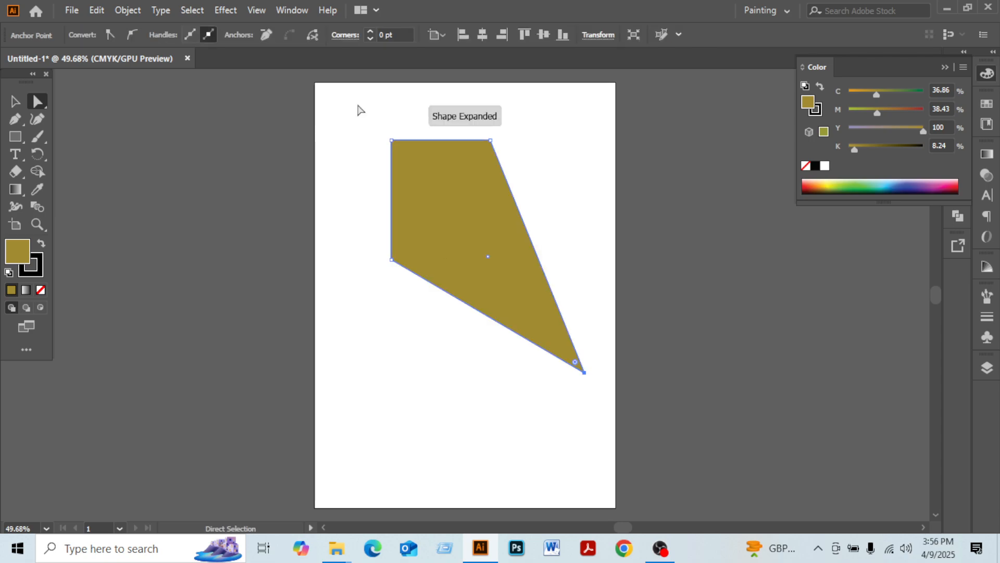
{"action": "left_click_drag", "start_coordinate": [357, 105], "coordinate": [451, 196]}
{"action": "left_click_drag", "start_coordinate": [392, 141], "coordinate": [344, 83]}
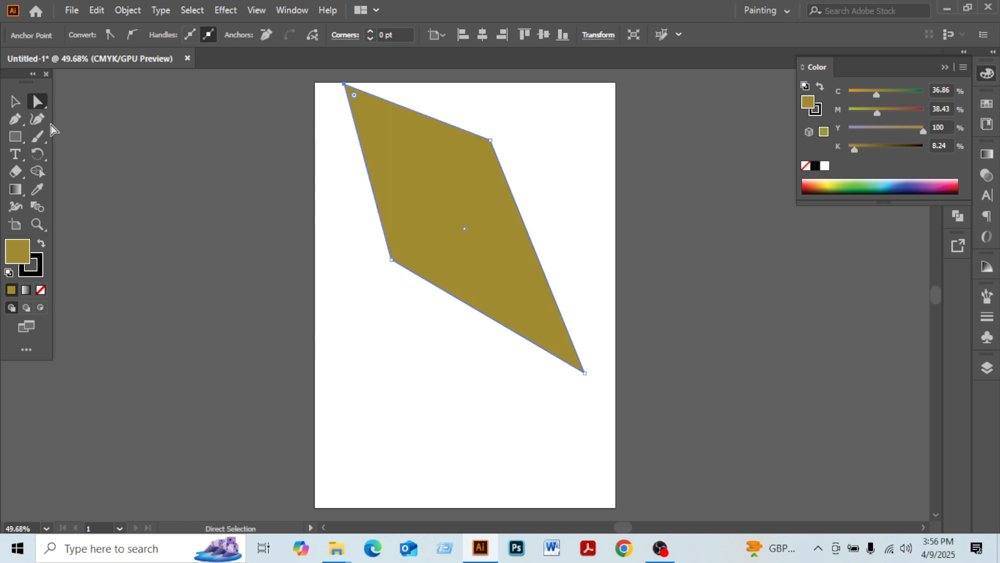
Delete the distorted shape
{"action": "key", "text": "v"}
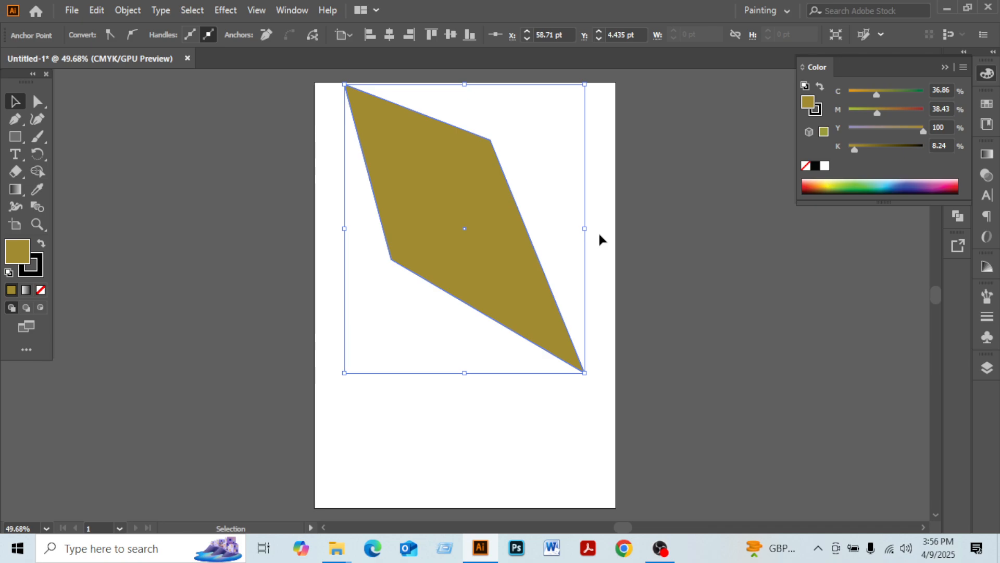
{"action": "key", "text": "Delete"}
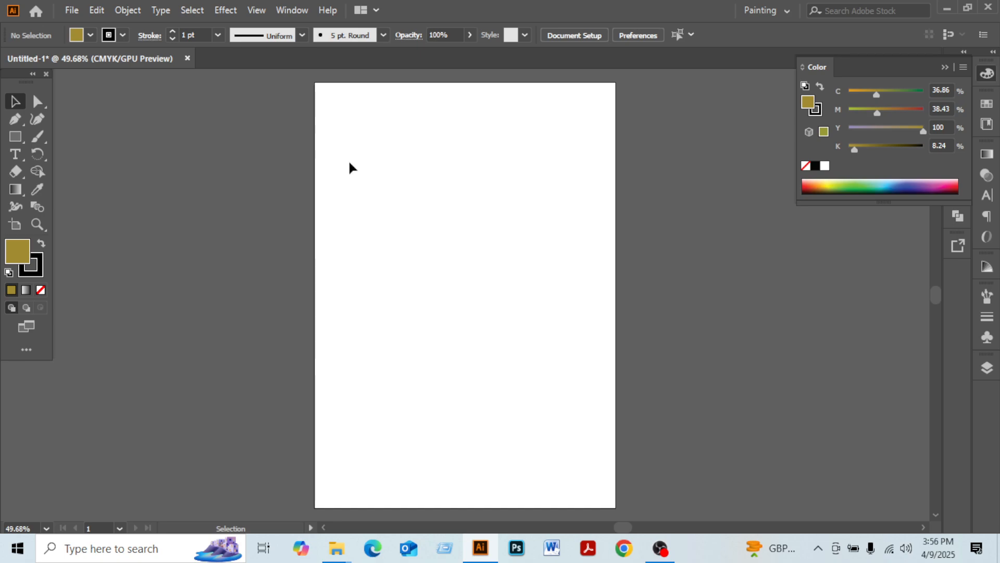
Set the fill to none and draw a vertical curved path with the Pen tool near the artboard's top centre
{"action": "left_click", "coordinate": [14, 120]}
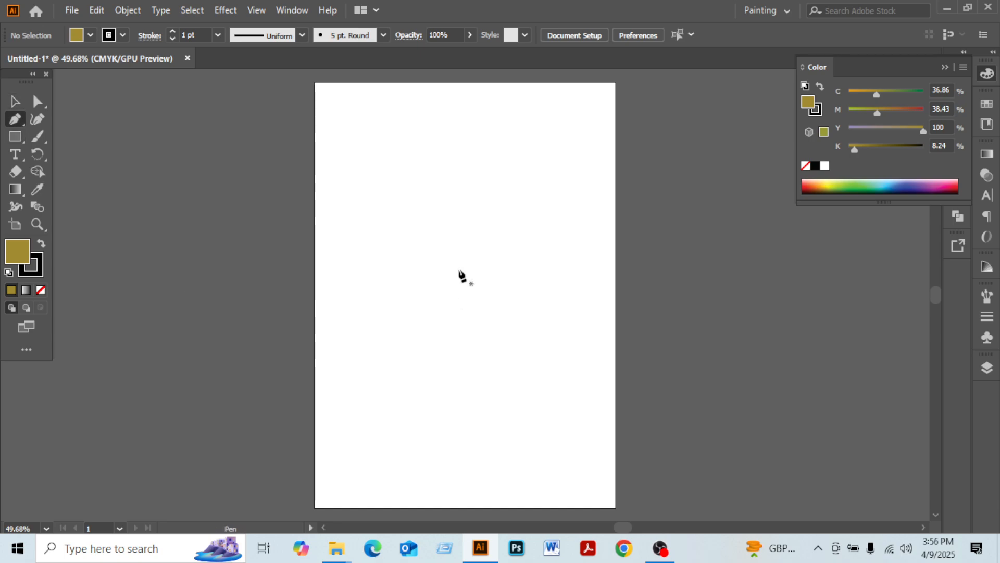
{"action": "left_click", "coordinate": [40, 290]}
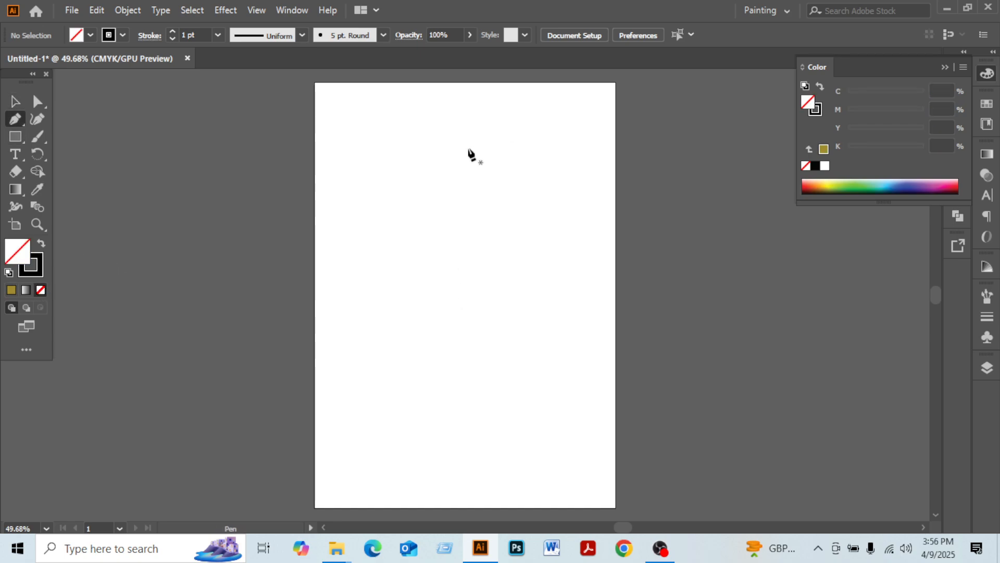
{"action": "left_click", "coordinate": [456, 148]}
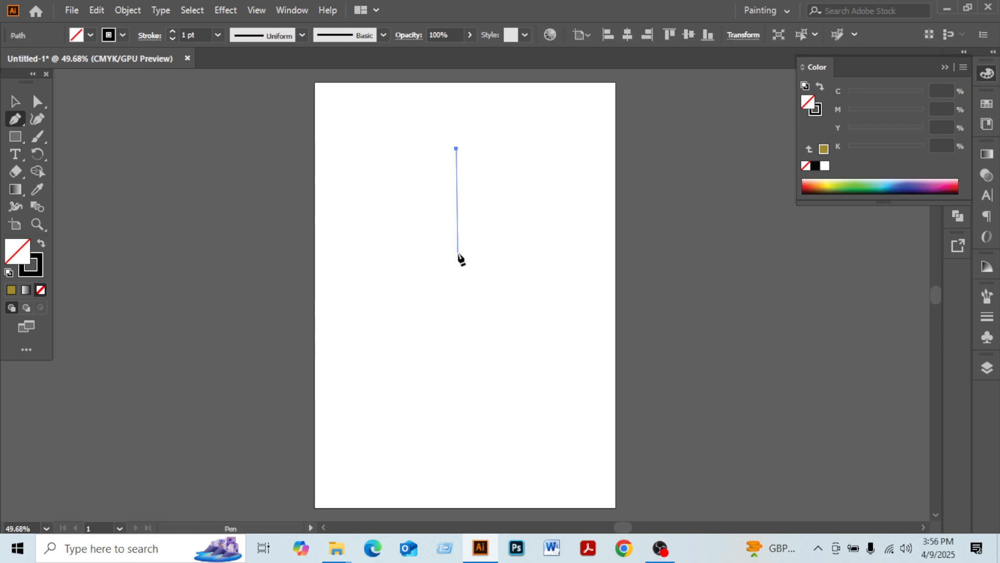
{"action": "left_click_drag", "start_coordinate": [457, 258], "coordinate": [434, 319]}
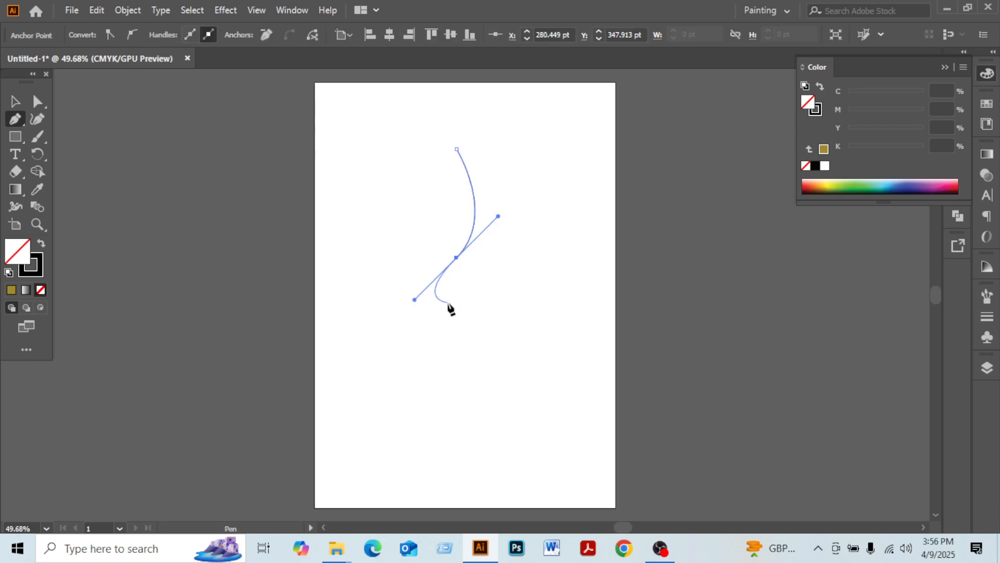
{"action": "left_click", "coordinate": [456, 258]}
Reflect a copy of the curve across its top anchor to form a symmetric leaf outline
{"action": "left_click", "coordinate": [14, 103]}
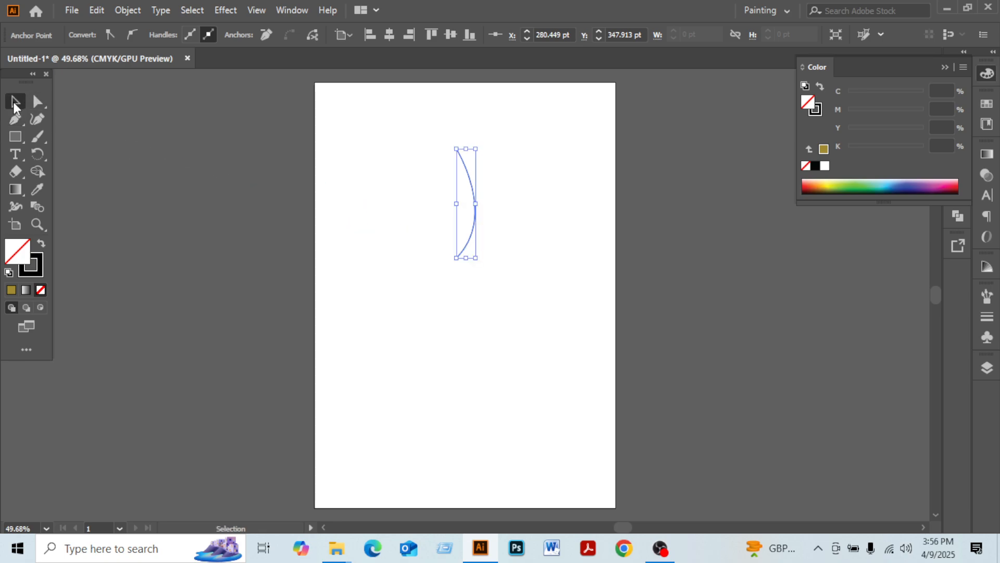
{"action": "left_click_drag", "start_coordinate": [431, 195], "coordinate": [501, 307]}
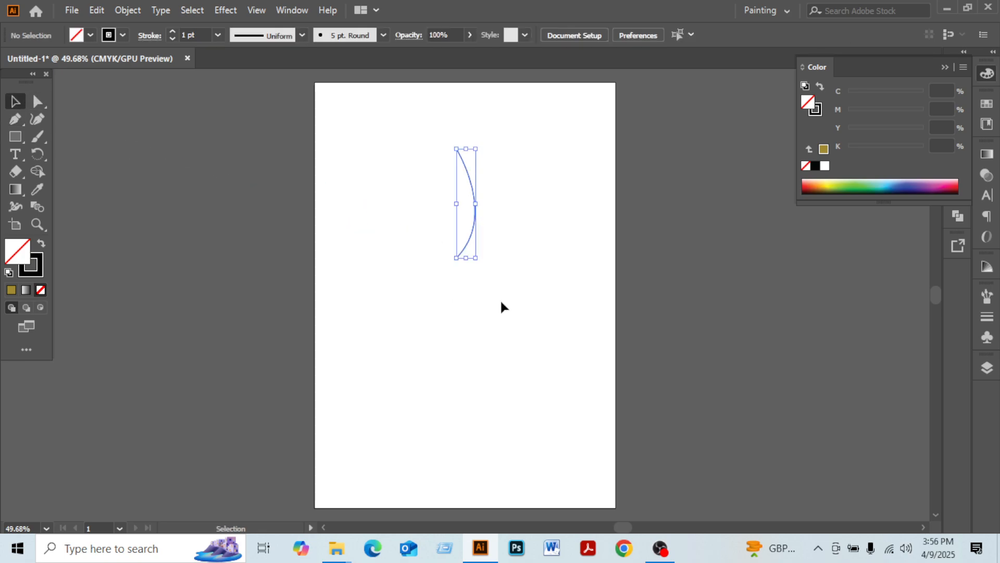
{"action": "left_click", "coordinate": [37, 153]}
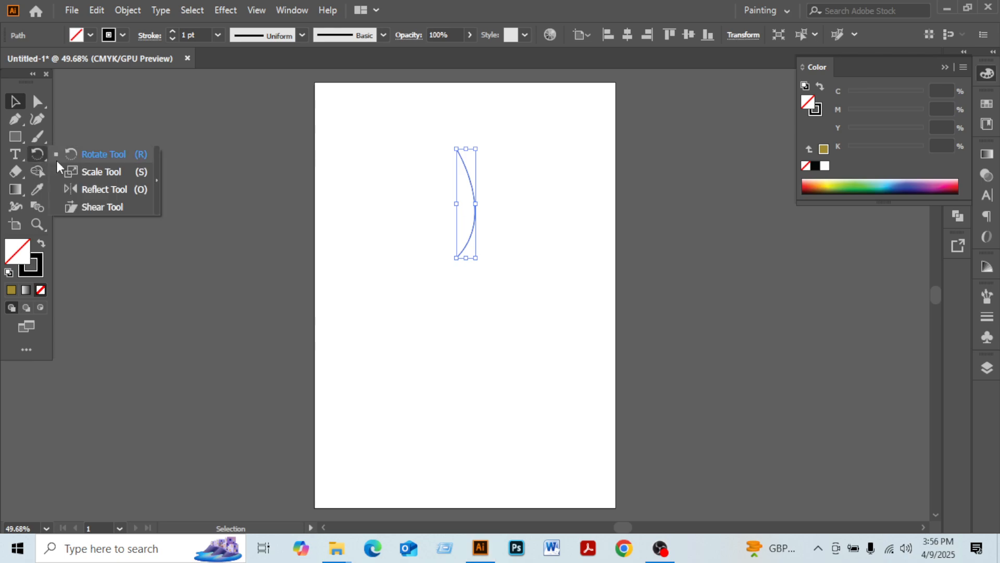
{"action": "left_click", "coordinate": [97, 191]}
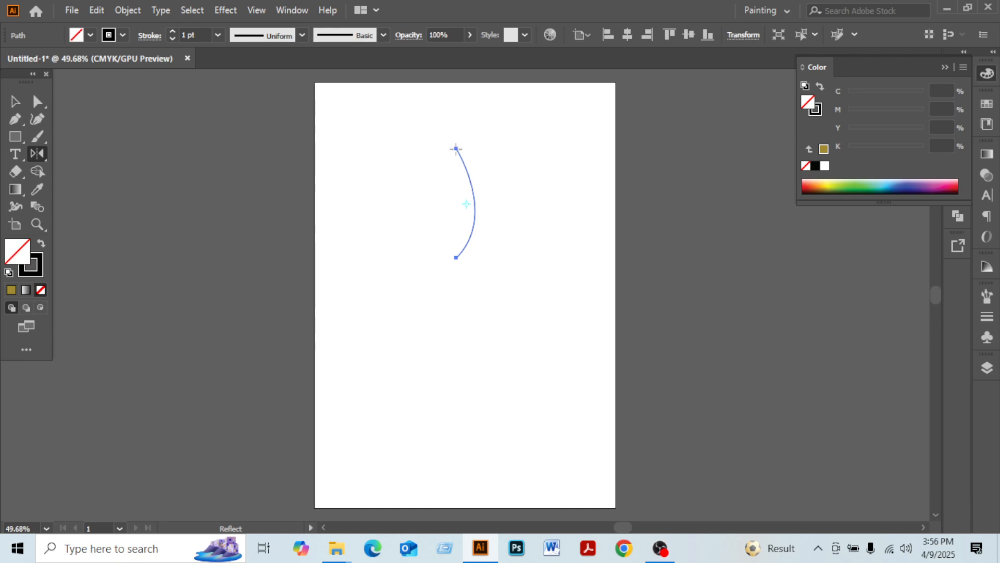
{"action": "left_click", "coordinate": [455, 148]}
{"action": "left_click_drag", "start_coordinate": [459, 262], "coordinate": [457, 257]}
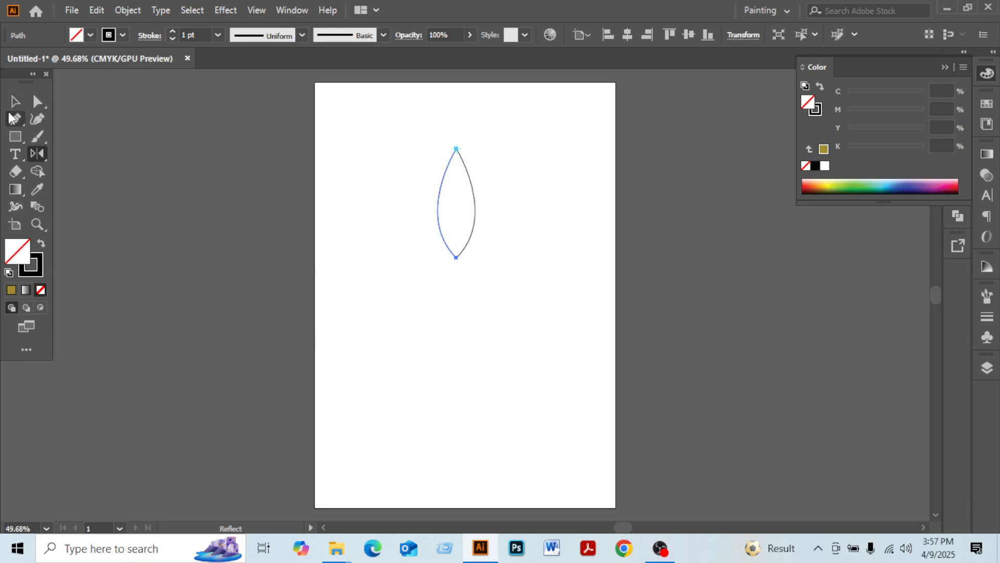
Select both leaf curves and join them into a single path
{"action": "left_click", "coordinate": [14, 100]}
{"action": "left_click", "coordinate": [414, 304]}
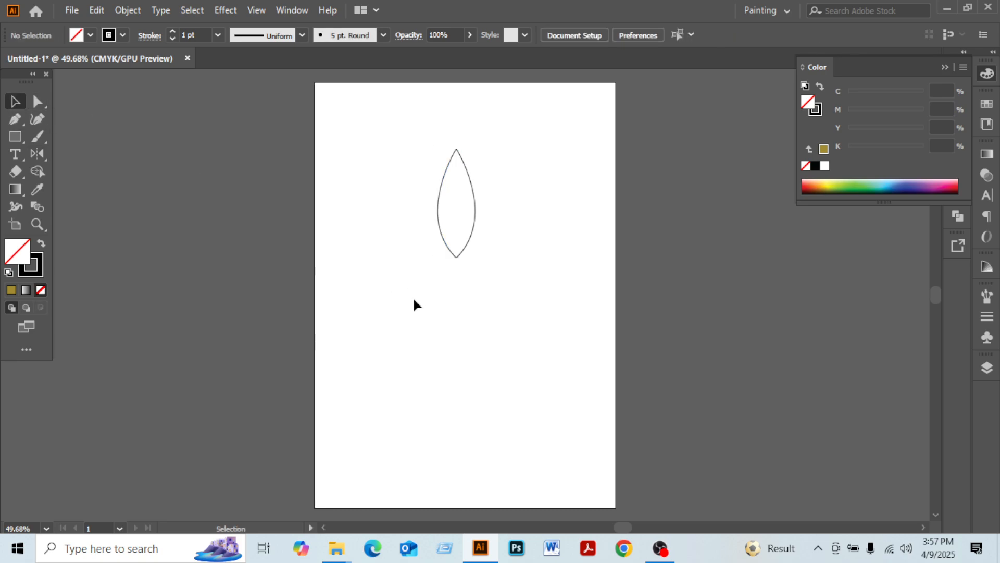
{"action": "left_click", "coordinate": [471, 214]}
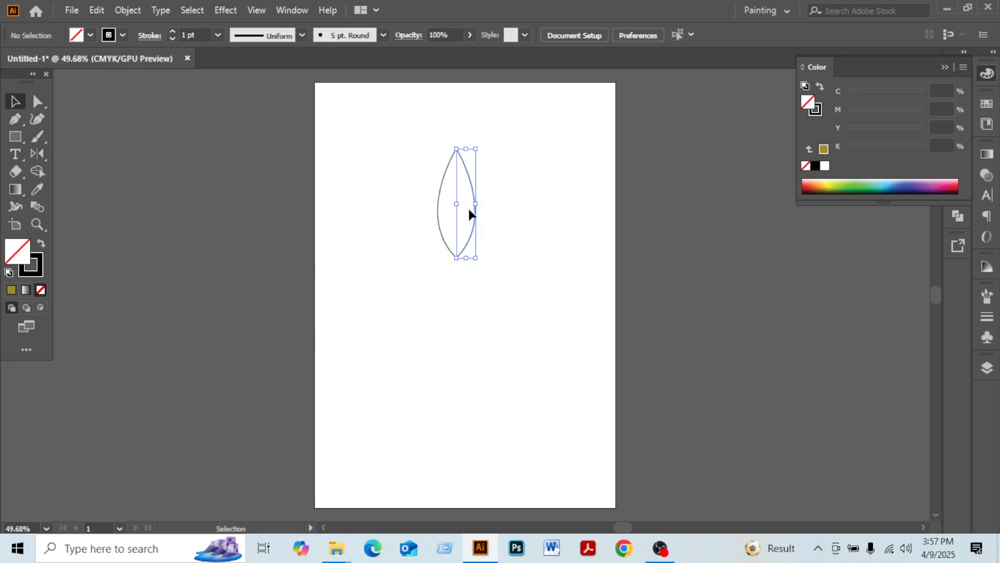
{"action": "left_click", "coordinate": [441, 192]}
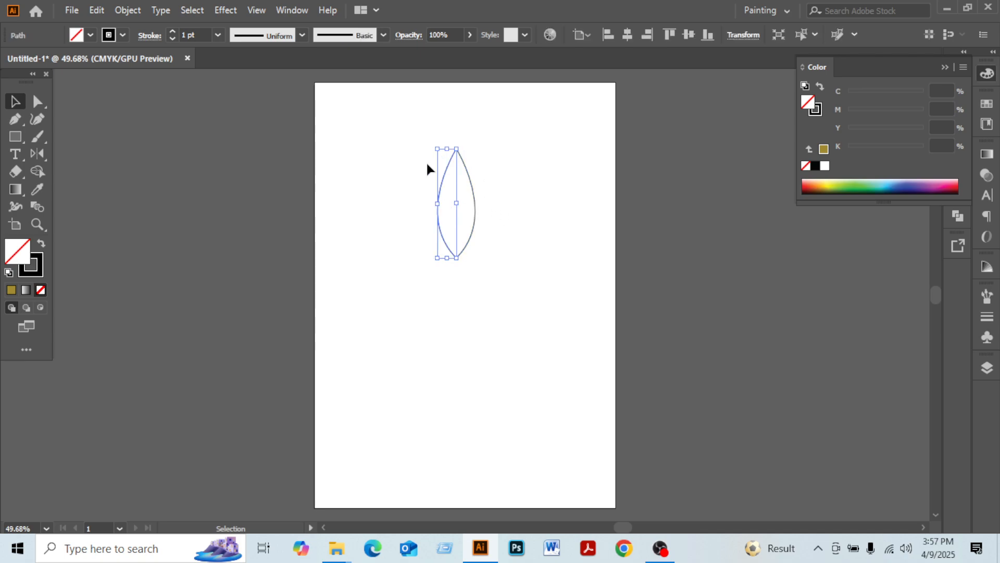
{"action": "left_click_drag", "start_coordinate": [341, 239], "coordinate": [402, 322]}
{"action": "left_click_drag", "start_coordinate": [391, 150], "coordinate": [500, 245]}
{"action": "right_click", "coordinate": [463, 215]}
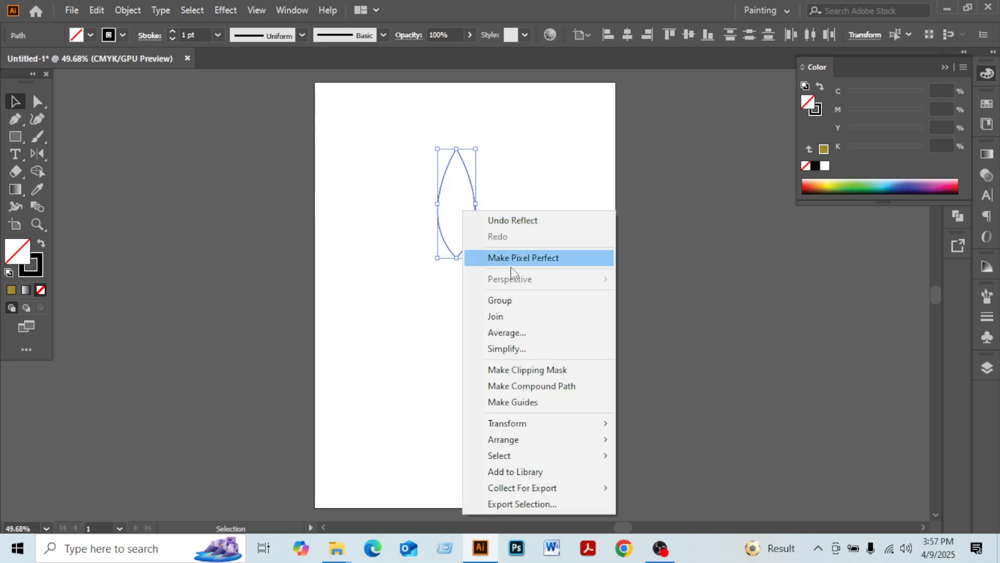
{"action": "left_click", "coordinate": [513, 316]}
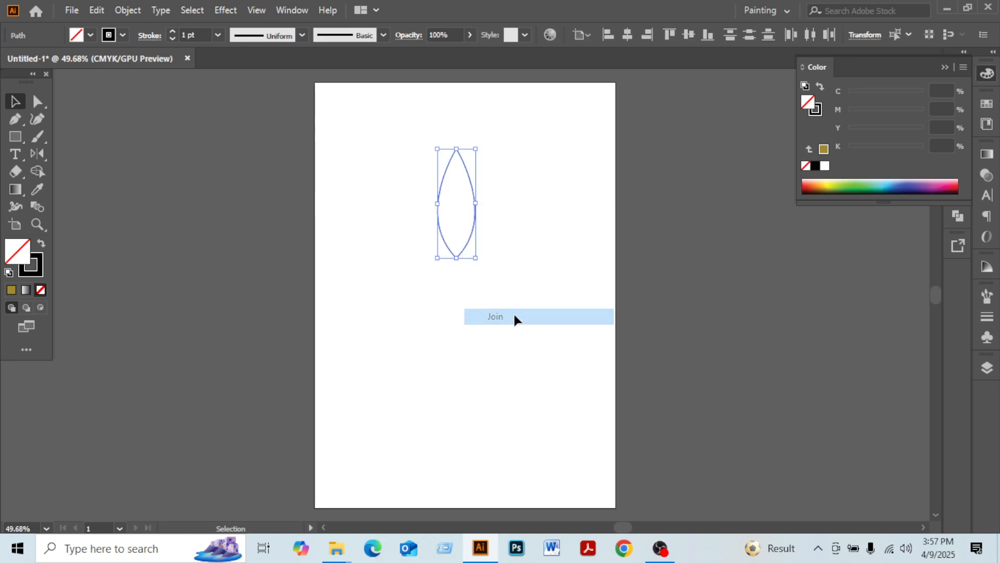
Select the leaf, rotate a copy around its bottom point, and repeat the rotation to fan out six leaves
{"action": "left_click", "coordinate": [525, 284]}
{"action": "left_click_drag", "start_coordinate": [405, 137], "coordinate": [537, 290]}
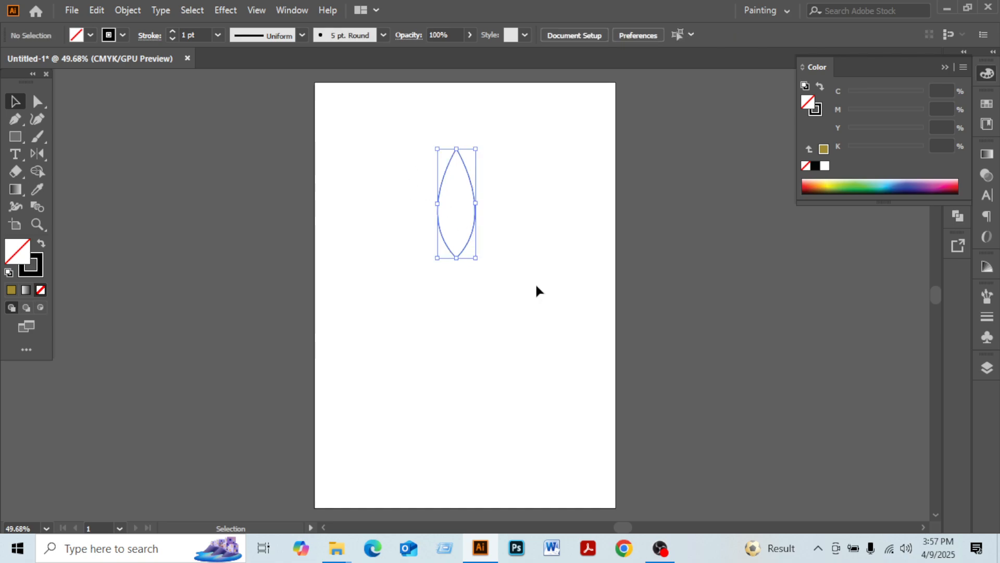
{"action": "left_click", "coordinate": [537, 290]}
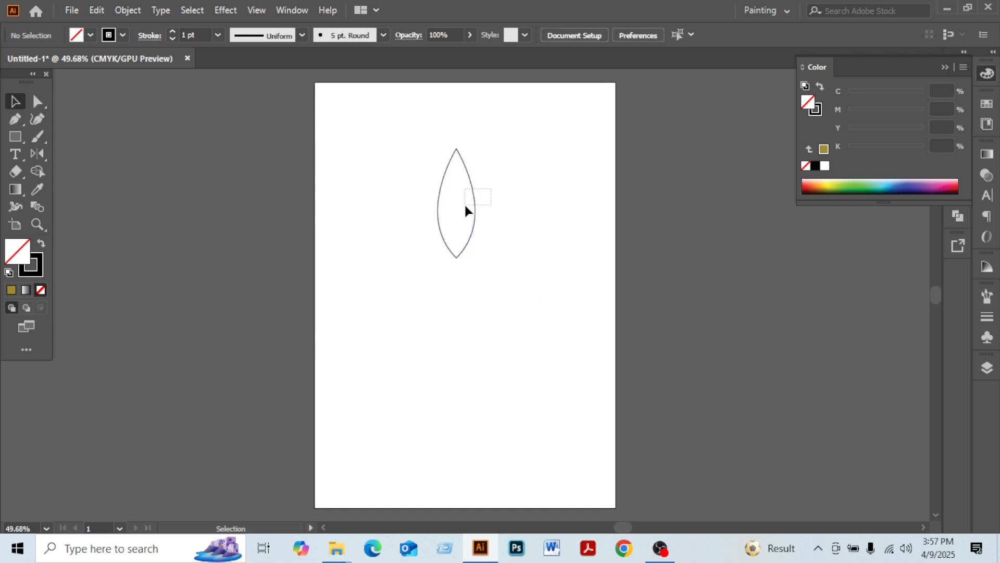
{"action": "left_click_drag", "start_coordinate": [466, 207], "coordinate": [466, 208]}
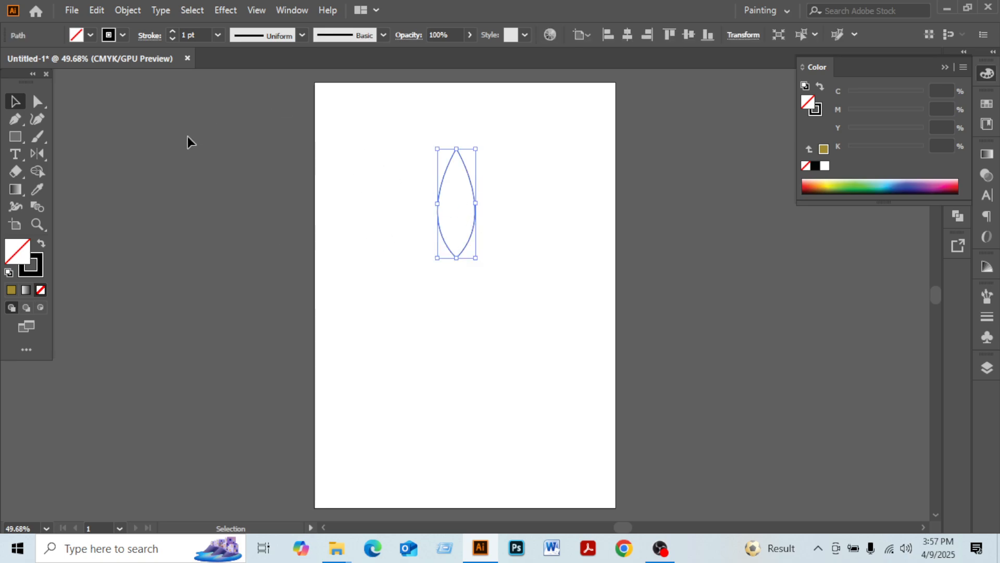
{"action": "left_click", "coordinate": [40, 153]}
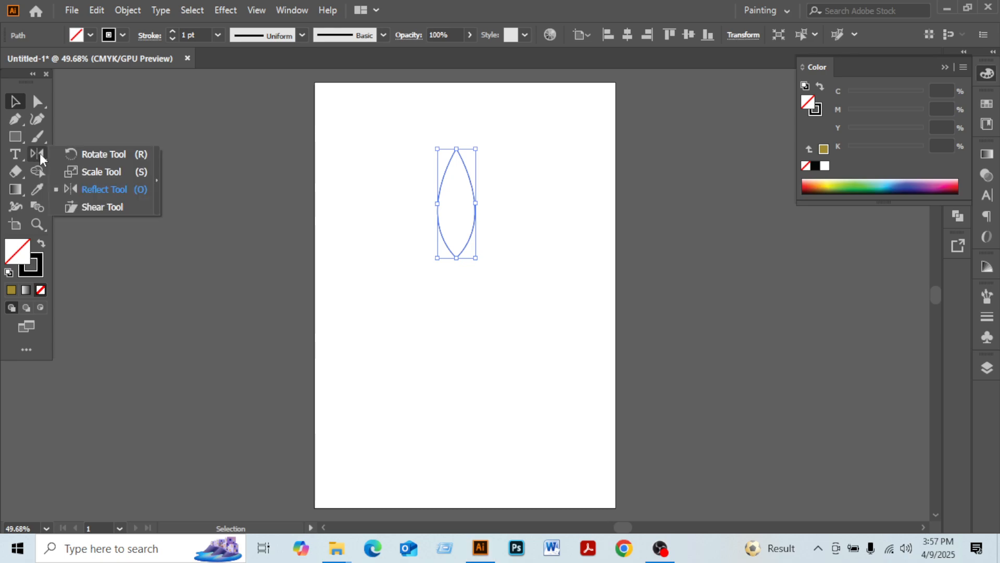
{"action": "left_click", "coordinate": [92, 154]}
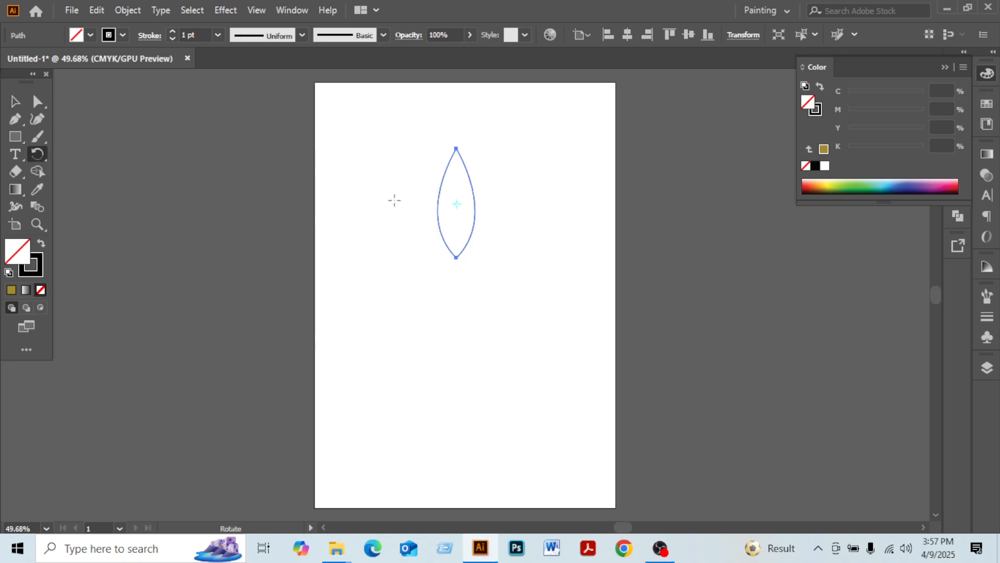
{"action": "left_click", "coordinate": [457, 257]}
{"action": "left_click_drag", "start_coordinate": [469, 174], "coordinate": [492, 188]}
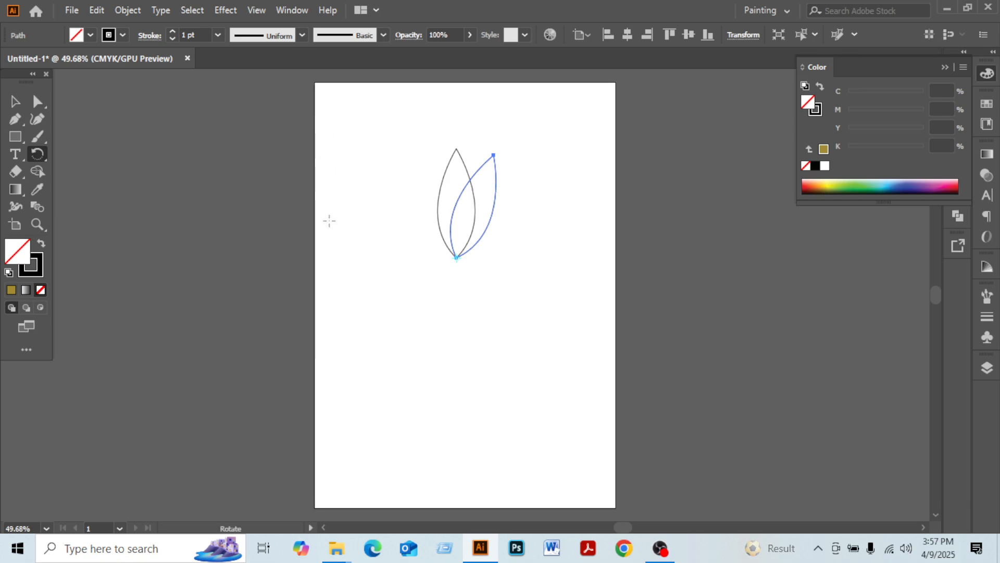
{"action": "key", "text": "ctrl+d"}
{"action": "key", "text": "ctrl+d"}
{"action": "key", "text": "ctrl+d"}
{"action": "key", "text": "ctrl+d"}
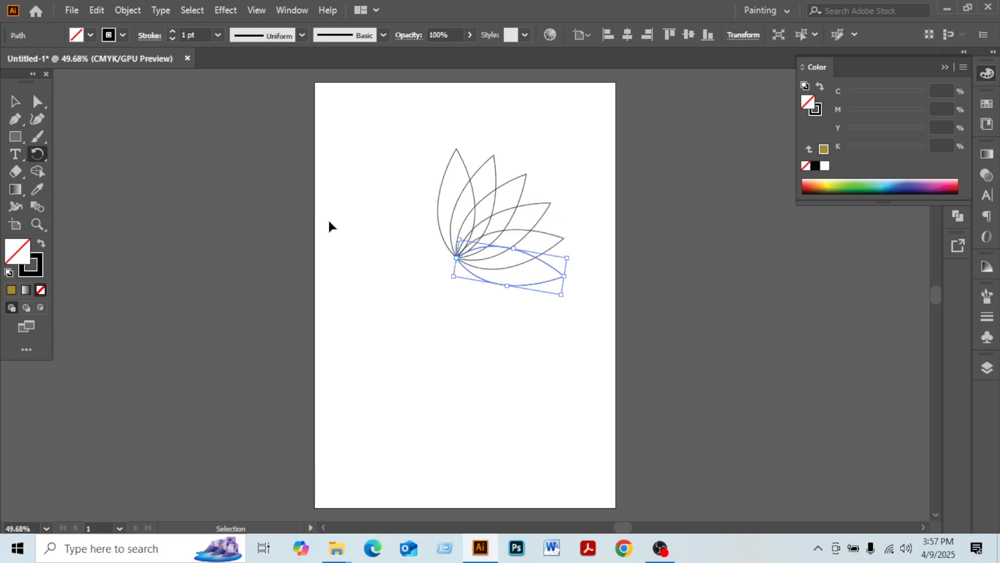
Select all leaves and reflect a copy across the vertical axis through the centre leaf to complete the flower
{"action": "key", "text": "r"}
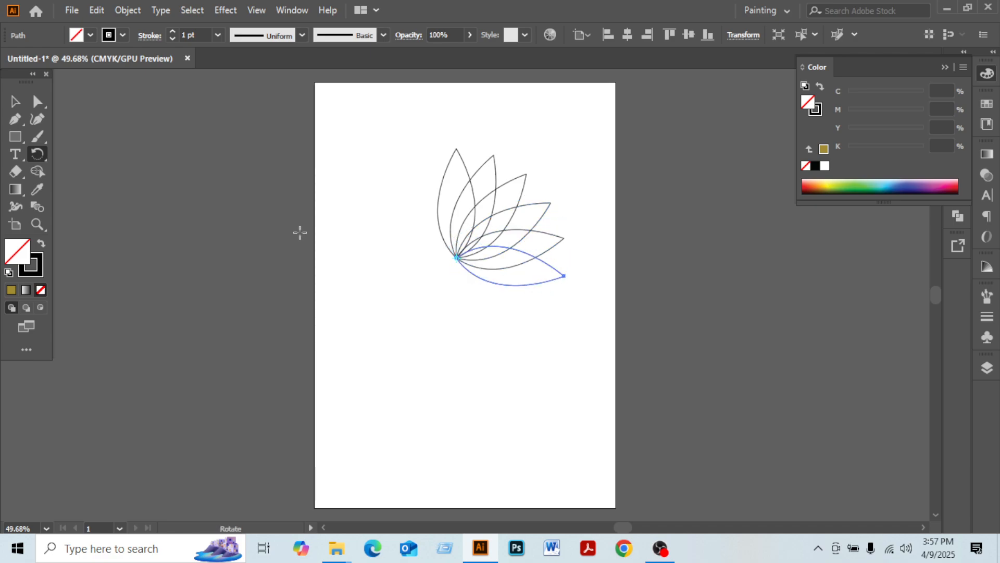
{"action": "left_click", "coordinate": [20, 99]}
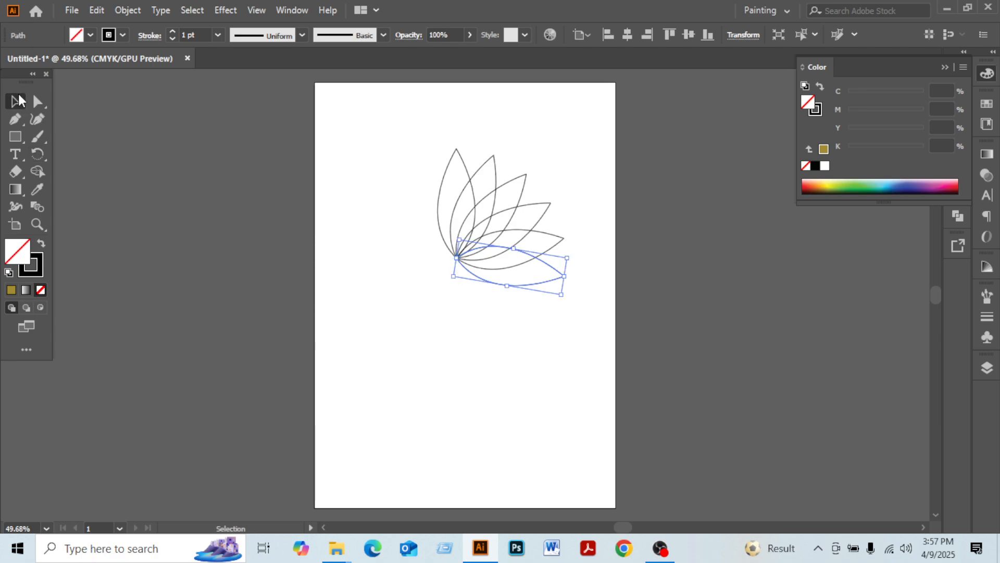
{"action": "left_click", "coordinate": [405, 199]}
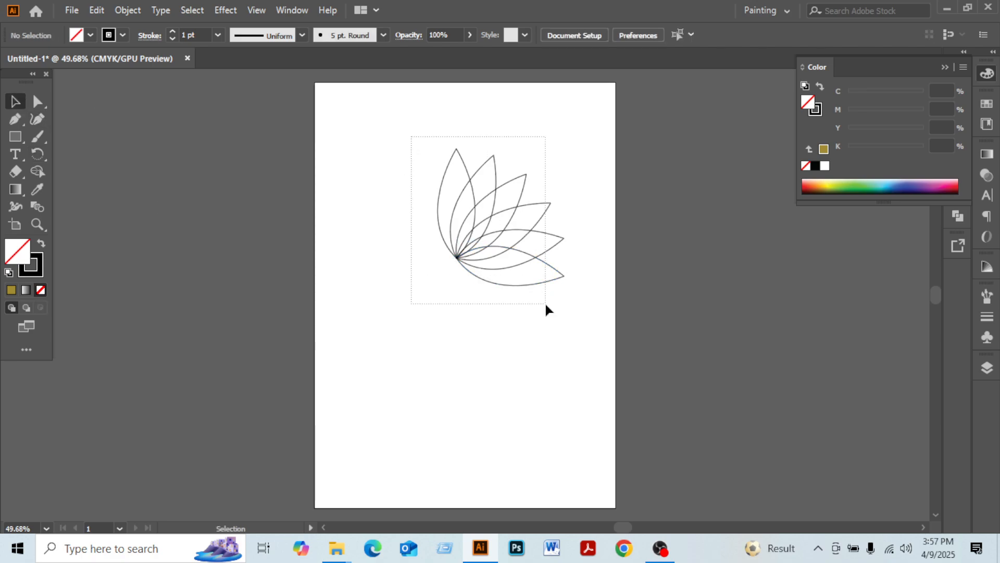
{"action": "left_click_drag", "start_coordinate": [546, 304], "coordinate": [544, 305]}
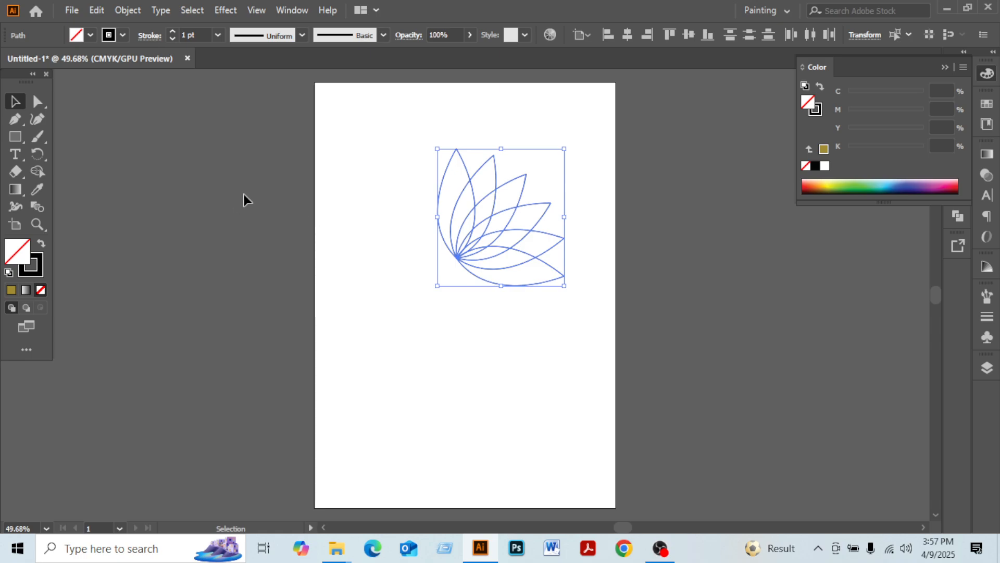
{"action": "left_click", "coordinate": [43, 153]}
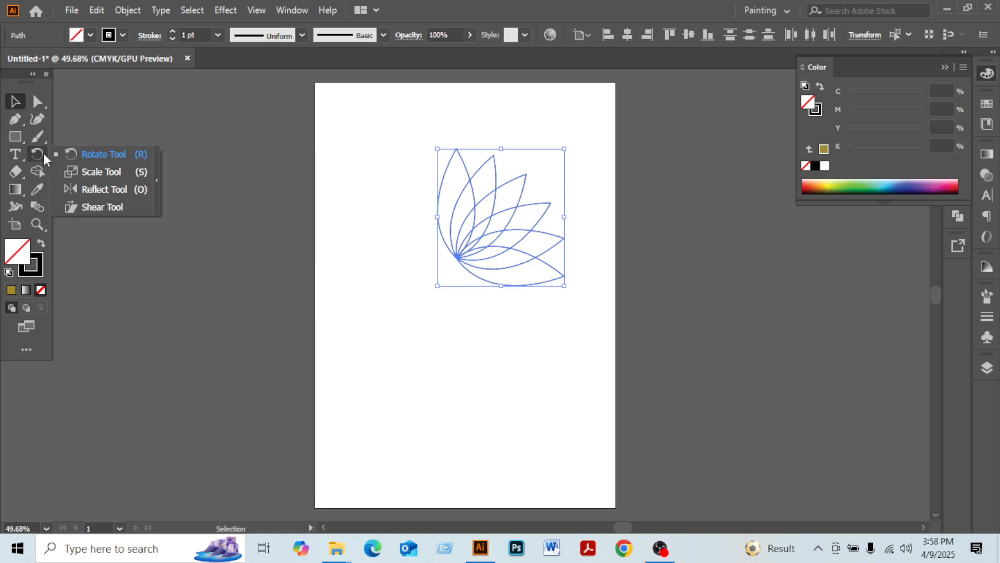
{"action": "left_click", "coordinate": [83, 190]}
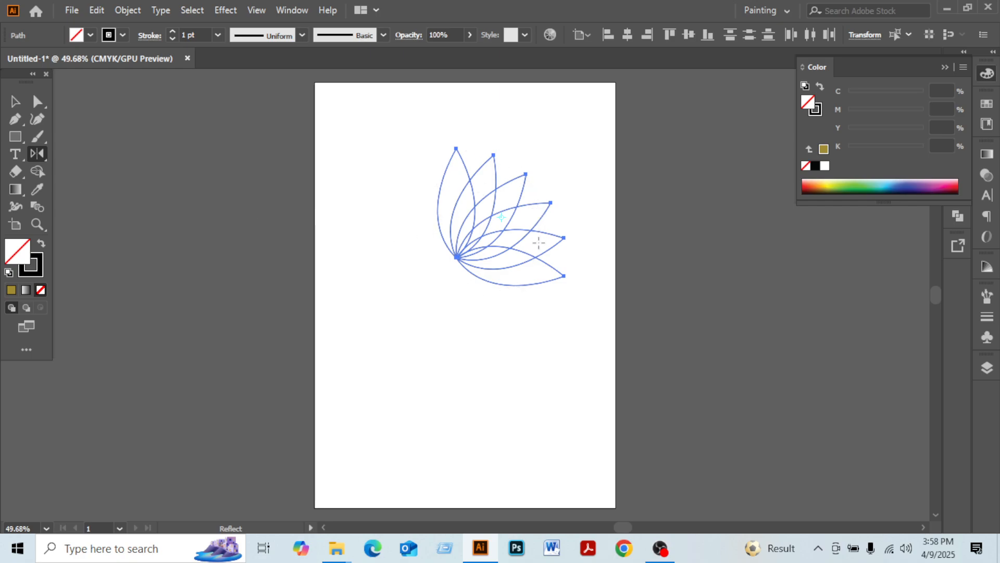
{"action": "left_click", "coordinate": [456, 147]}
{"action": "left_click_drag", "start_coordinate": [457, 261], "coordinate": [458, 260]}
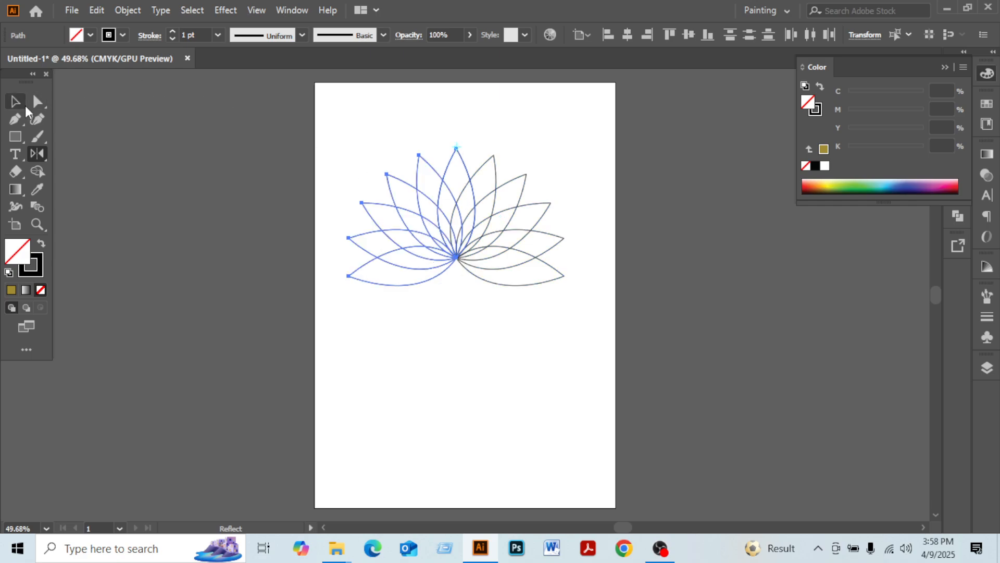
Draw a curved stem with the Pen tool from the flower's centre down towards the artboard's bottom
{"action": "left_click", "coordinate": [15, 101]}
{"action": "left_click", "coordinate": [423, 413]}
{"action": "left_click_drag", "start_coordinate": [338, 94], "coordinate": [551, 340]}
{"action": "left_click", "coordinate": [553, 360]}
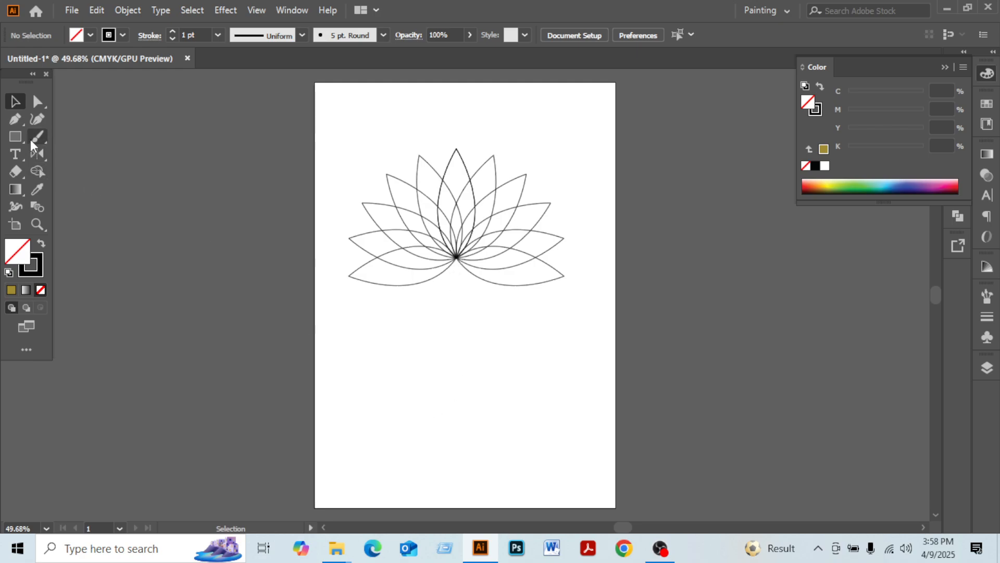
{"action": "left_click", "coordinate": [16, 120]}
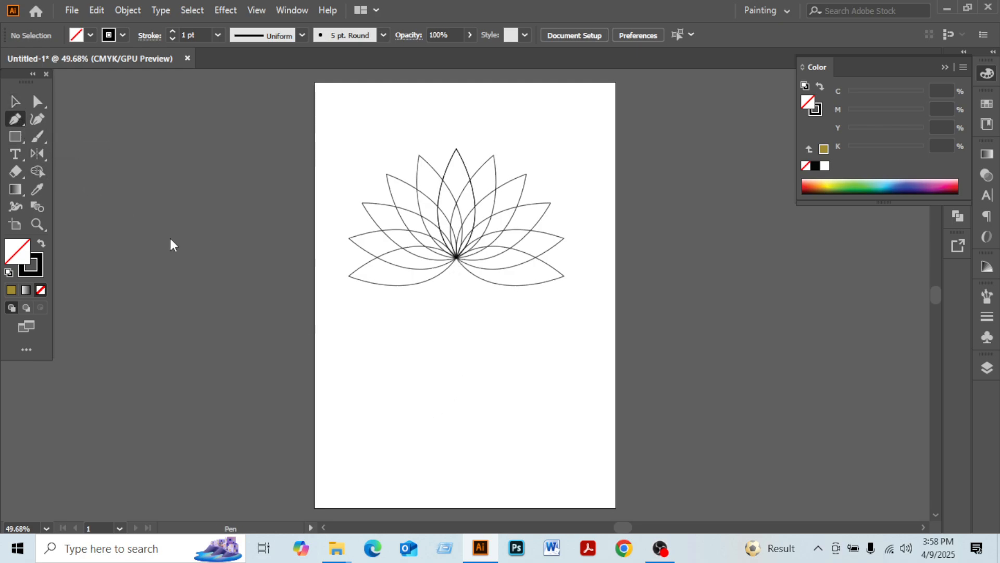
{"action": "left_click", "coordinate": [456, 258]}
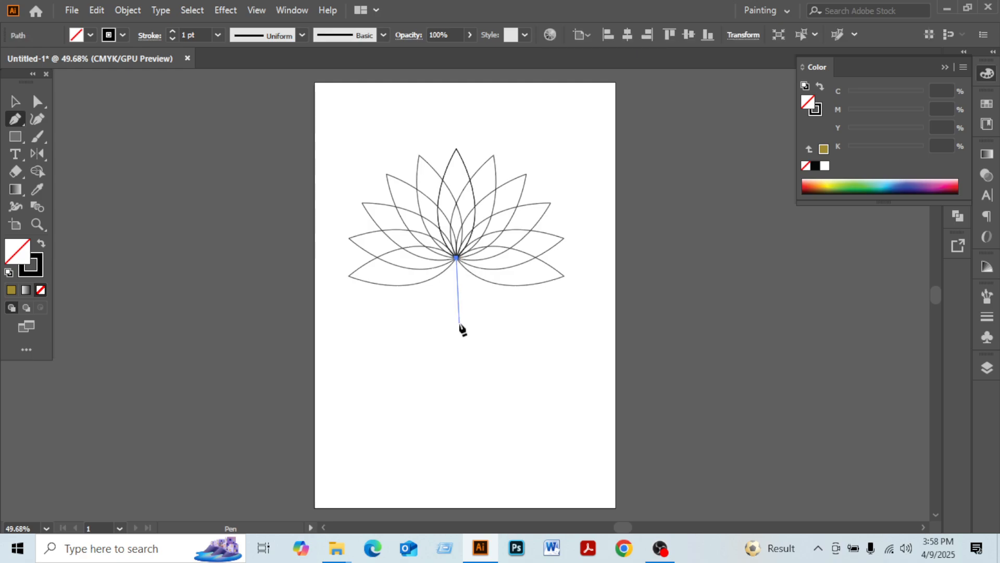
{"action": "left_click_drag", "start_coordinate": [469, 344], "coordinate": [508, 389]}
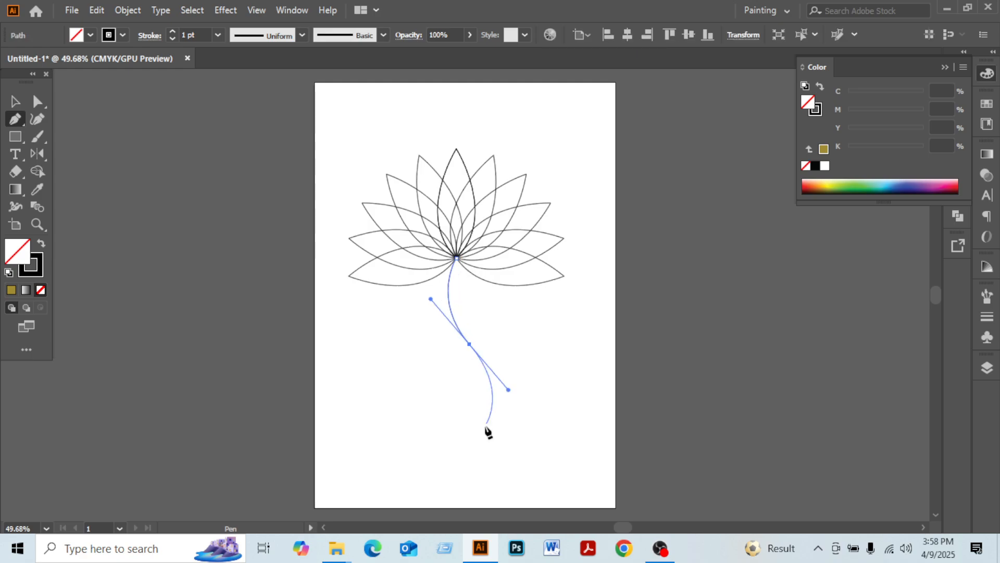
{"action": "left_click_drag", "start_coordinate": [454, 441], "coordinate": [183, 143]}
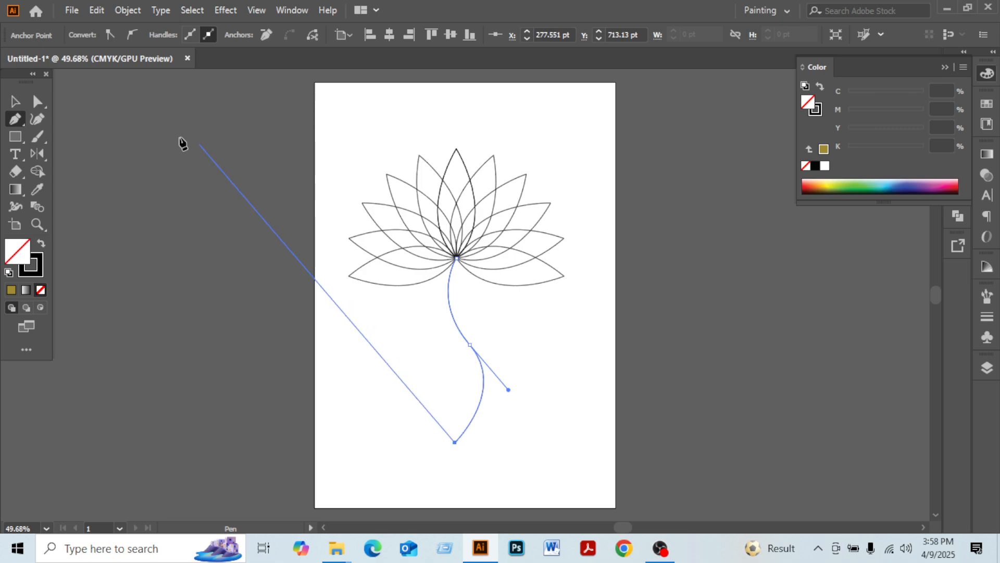
{"action": "key", "text": "v"}
Select the stem and set its stroke weight to 11 pt
{"action": "left_click", "coordinate": [408, 373]}
{"action": "left_click_drag", "start_coordinate": [415, 363], "coordinate": [483, 442]}
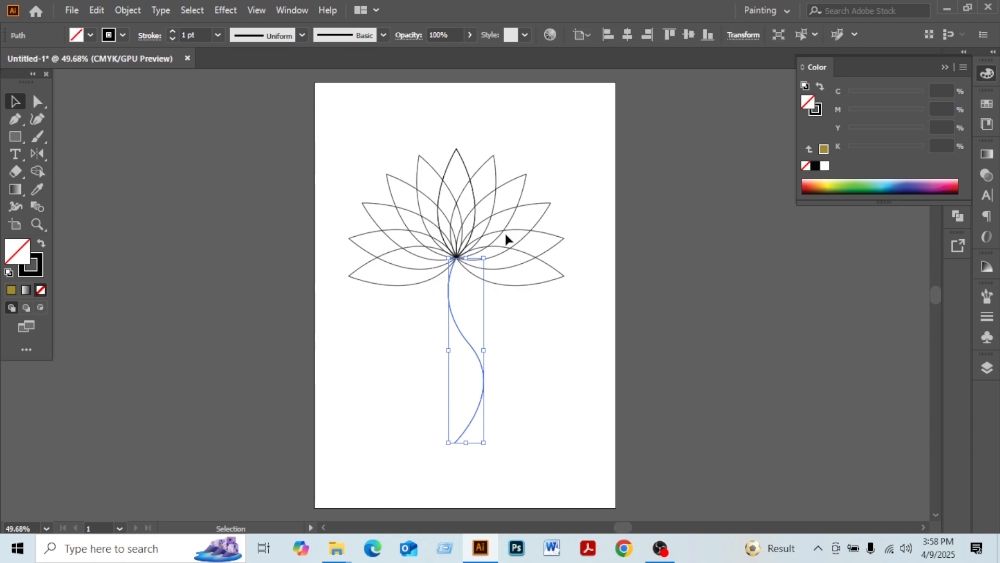
{"action": "left_click_drag", "start_coordinate": [416, 383], "coordinate": [488, 464]}
{"action": "left_click", "coordinate": [173, 33]}
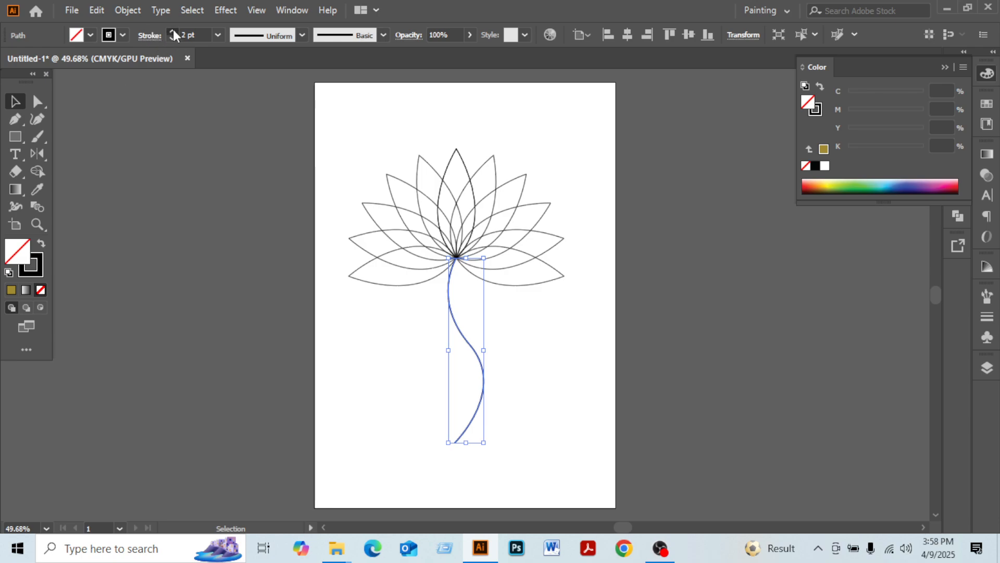
{"action": "left_click", "coordinate": [173, 32]}
{"action": "left_click", "coordinate": [173, 33]}
{"action": "left_click", "coordinate": [173, 32]}
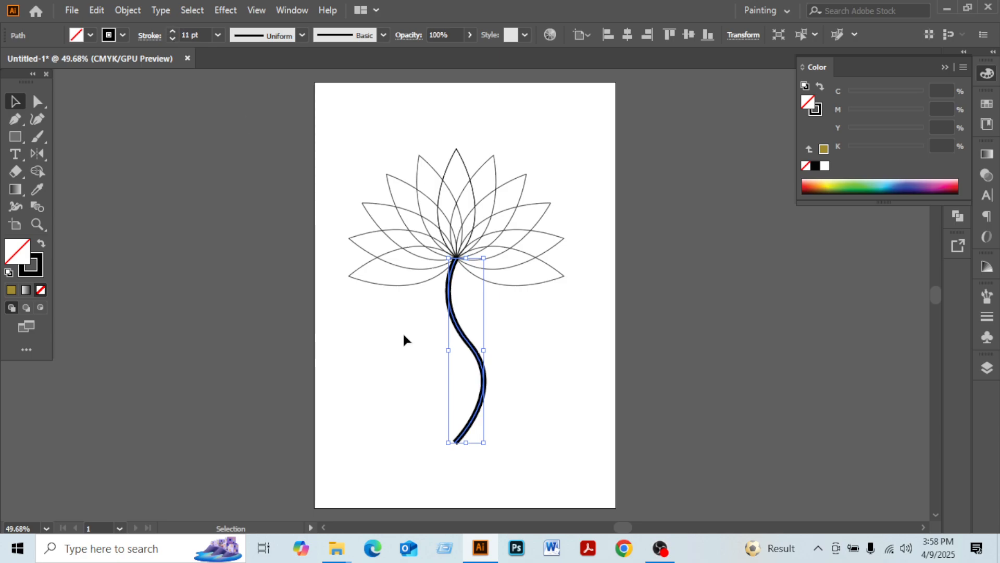
Apply a tapered width profile to the stem's stroke
{"action": "left_click_drag", "start_coordinate": [403, 340], "coordinate": [451, 453]}
{"action": "left_click", "coordinate": [299, 36]}
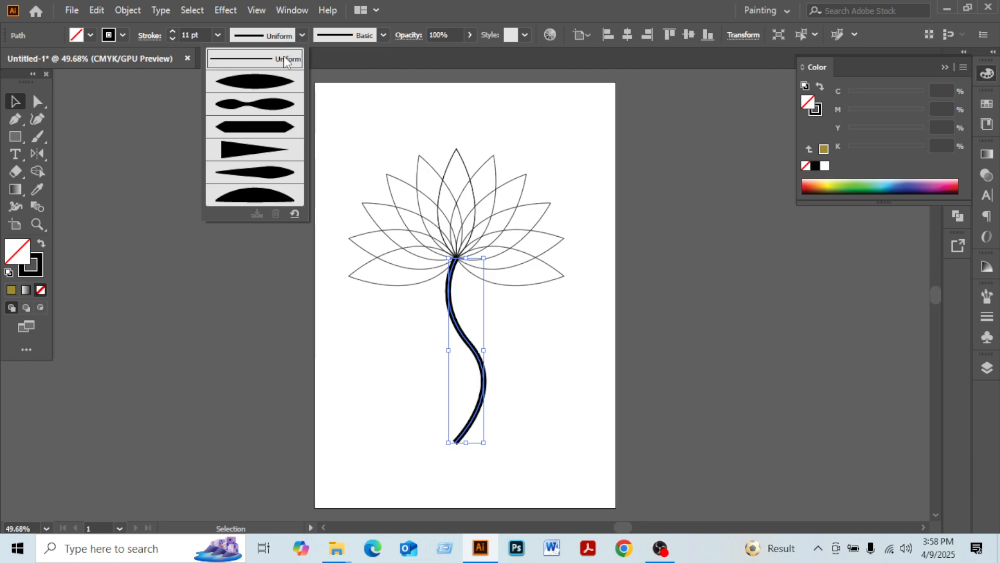
{"action": "left_click", "coordinate": [265, 174]}
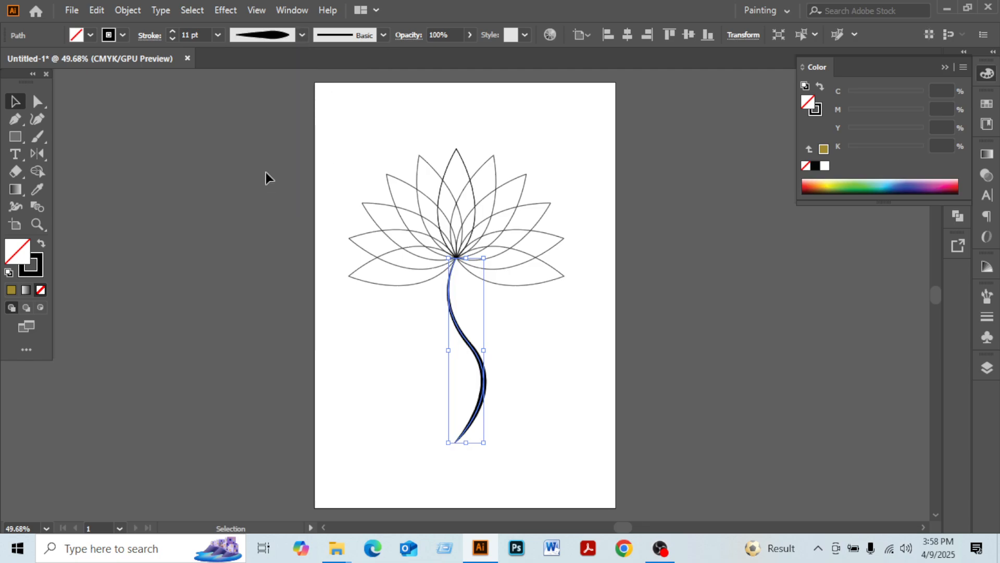
Nudge the stem slightly up and right so it meets the flower's centre
{"action": "left_click", "coordinate": [353, 353]}
{"action": "left_click_drag", "start_coordinate": [435, 377], "coordinate": [509, 428]}
{"action": "key", "text": "Up"}
{"action": "key", "text": "Right"}
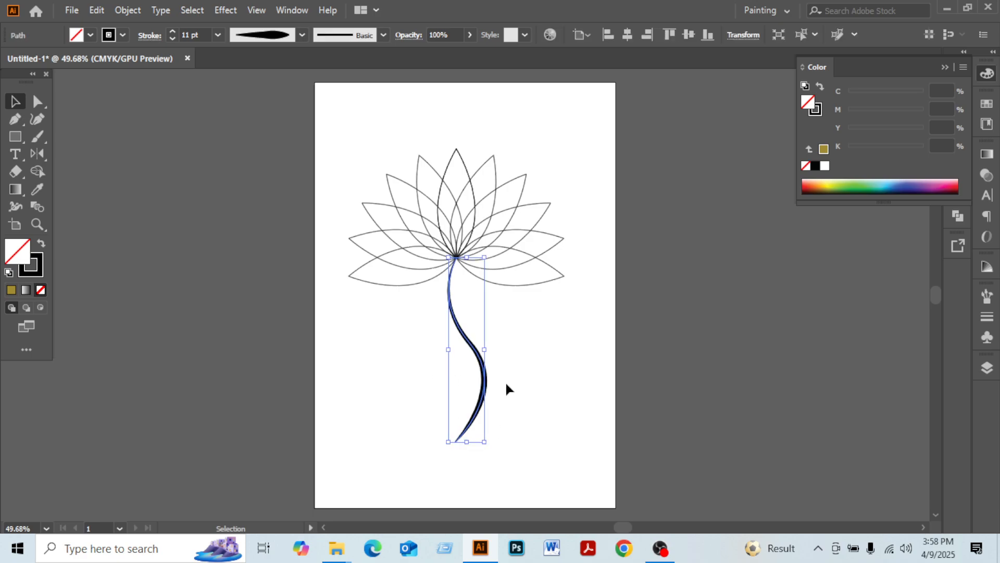
{"action": "left_click", "coordinate": [555, 362]}
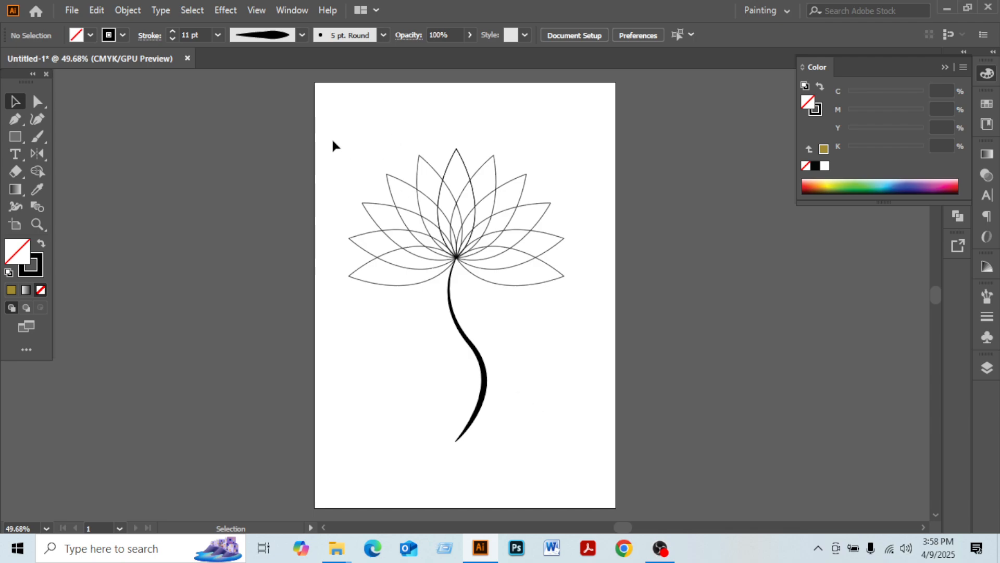
Select all the leaves without the stem and fill them with magenta (C 30.98, M 89.02) from the spectrum
{"action": "left_click_drag", "start_coordinate": [333, 136], "coordinate": [570, 304]}
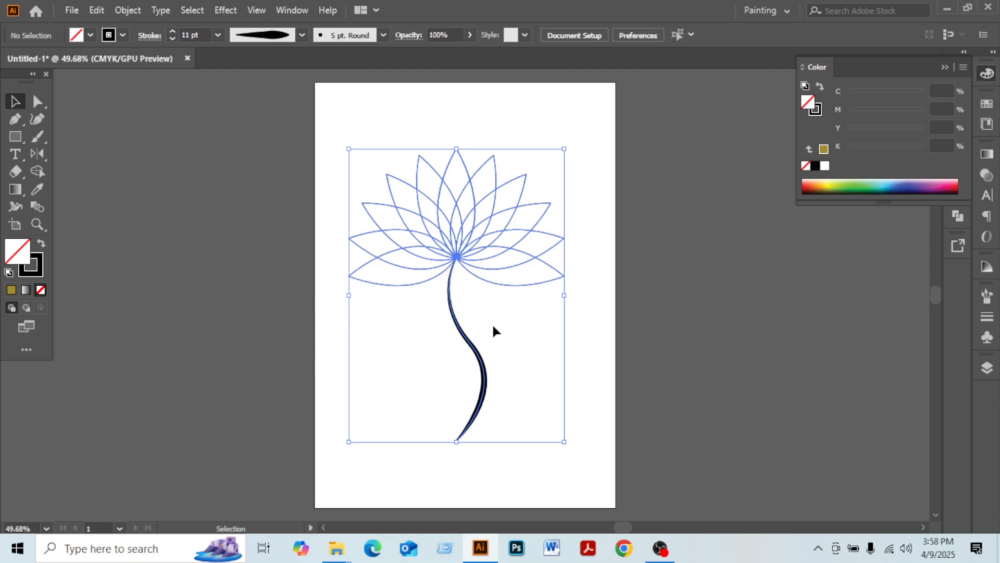
{"action": "left_click", "coordinate": [472, 345], "text": "shift"}
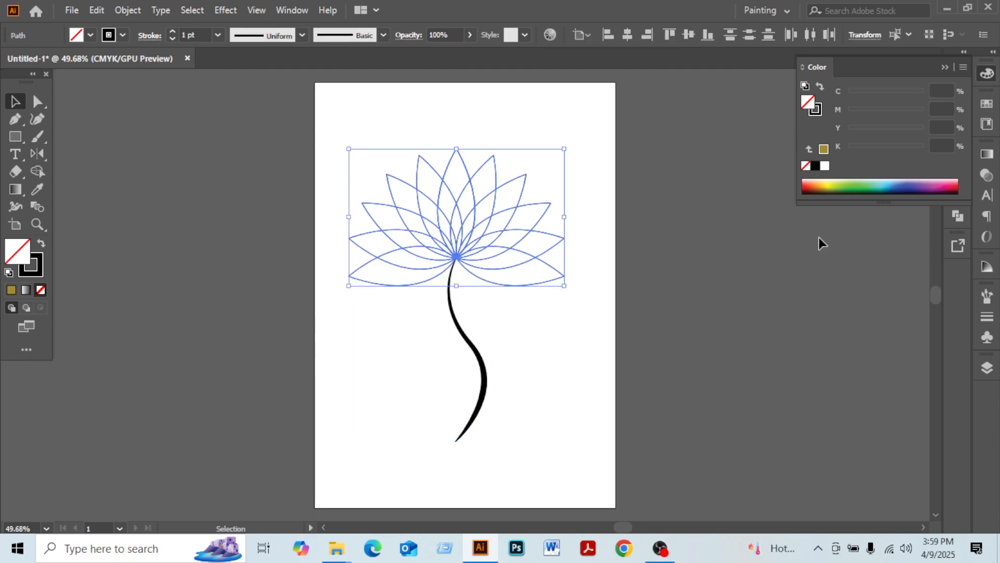
{"action": "left_click", "coordinate": [865, 184]}
{"action": "left_click", "coordinate": [898, 183]}
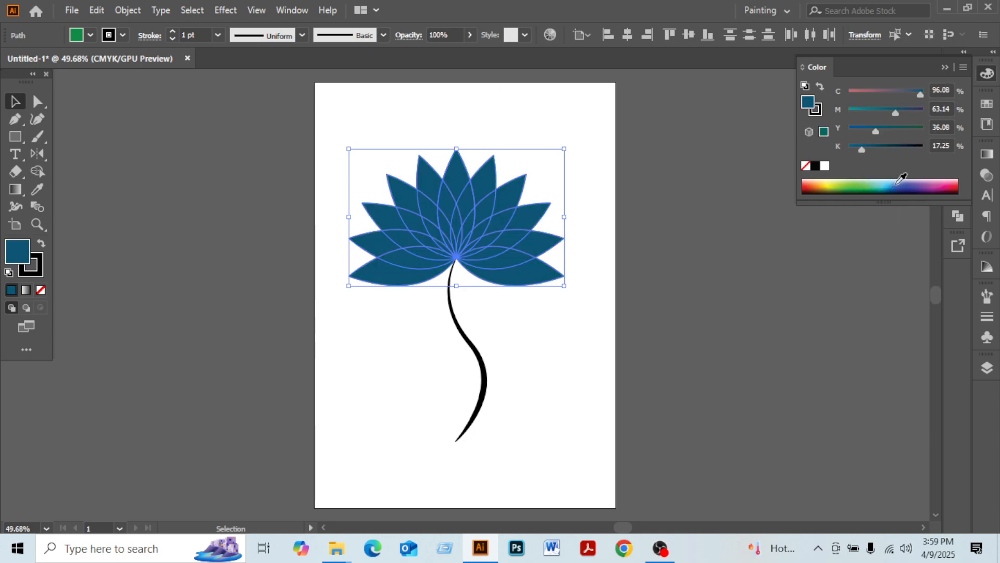
{"action": "left_click", "coordinate": [909, 184]}
{"action": "left_click", "coordinate": [936, 184]}
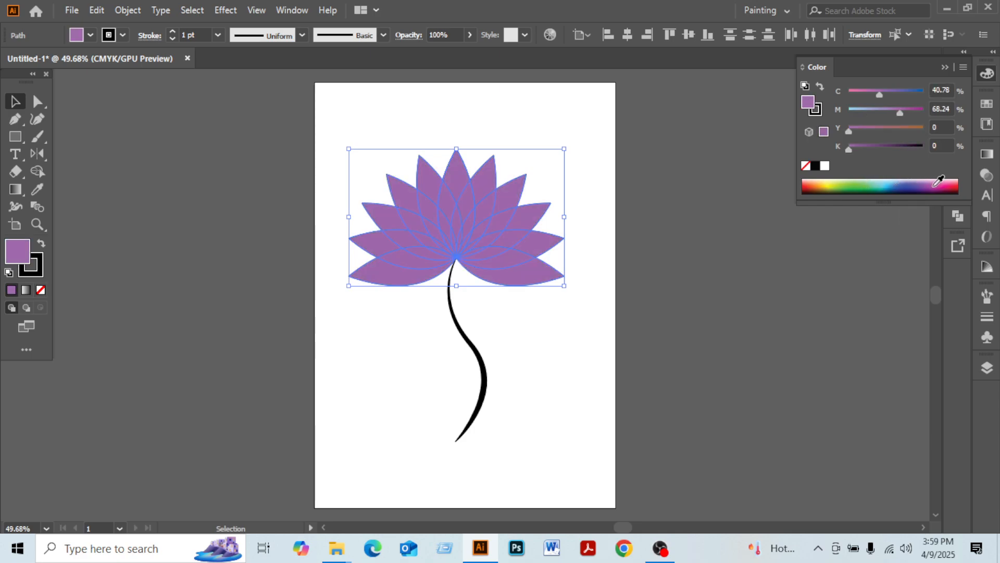
{"action": "left_click", "coordinate": [937, 184]}
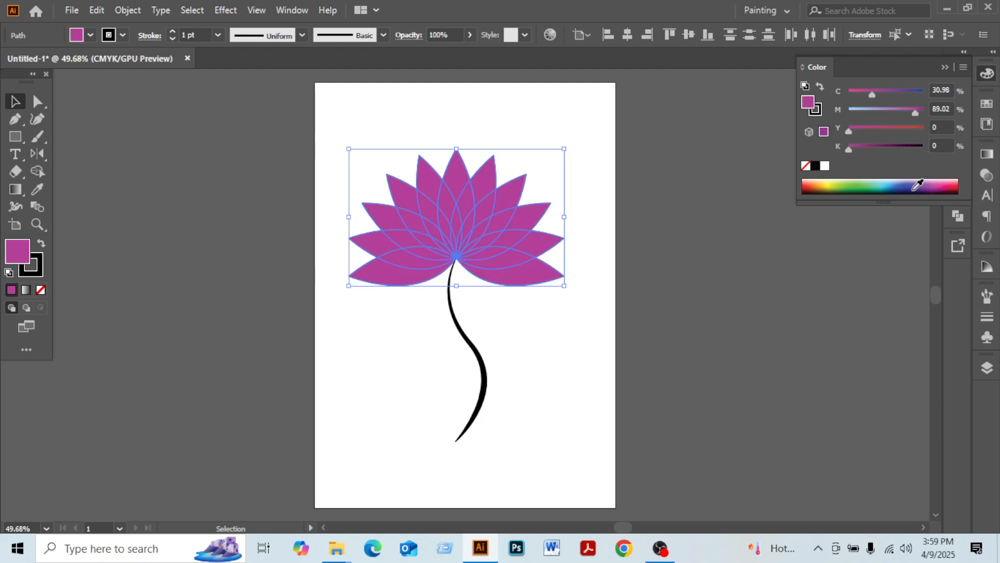
{"action": "left_click", "coordinate": [668, 198]}
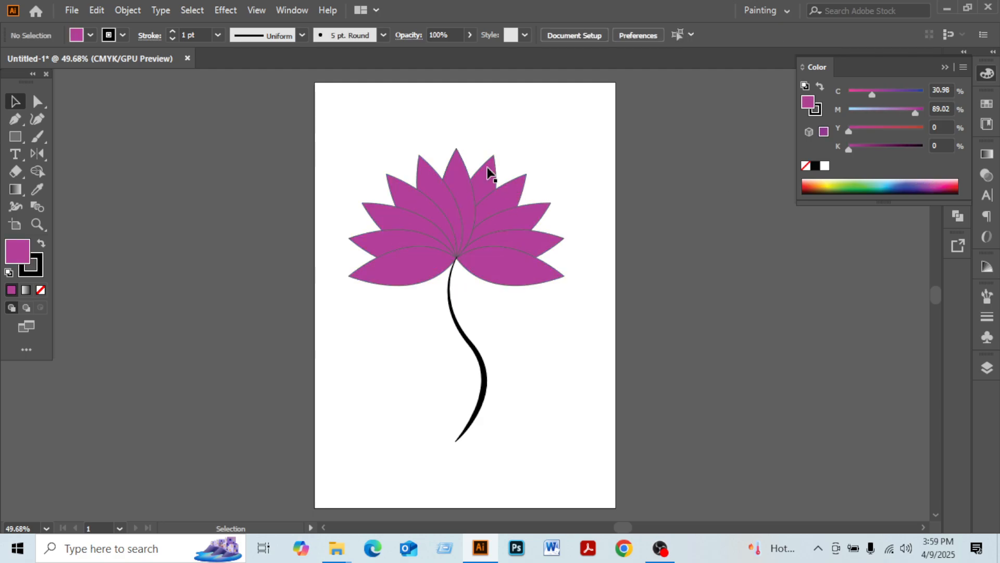
Fill the leaf right of centre with orange and the upper-left leaf with dark blue
{"action": "left_click", "coordinate": [490, 172]}
{"action": "left_click", "coordinate": [815, 184]}
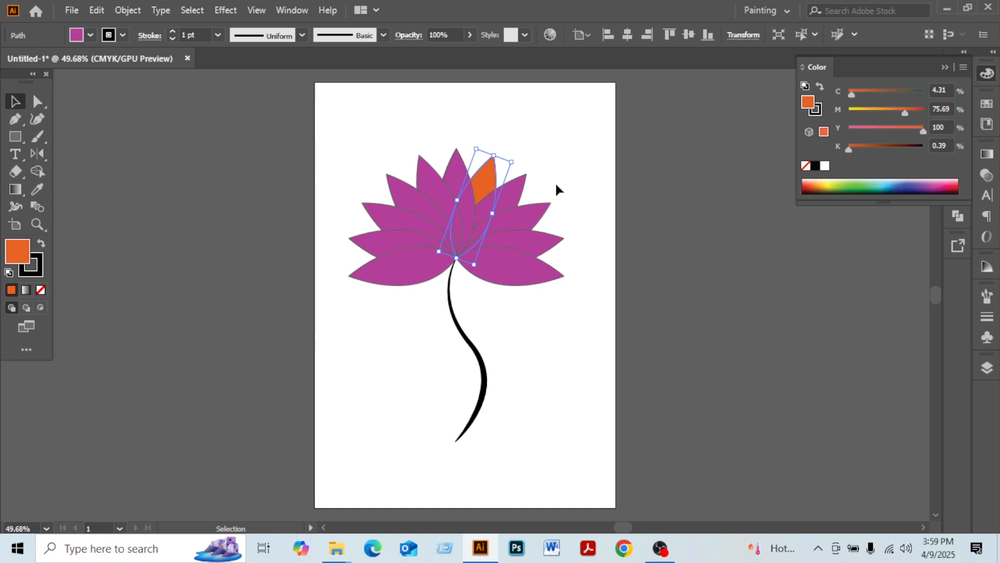
{"action": "left_click", "coordinate": [416, 196]}
{"action": "left_click", "coordinate": [906, 189]}
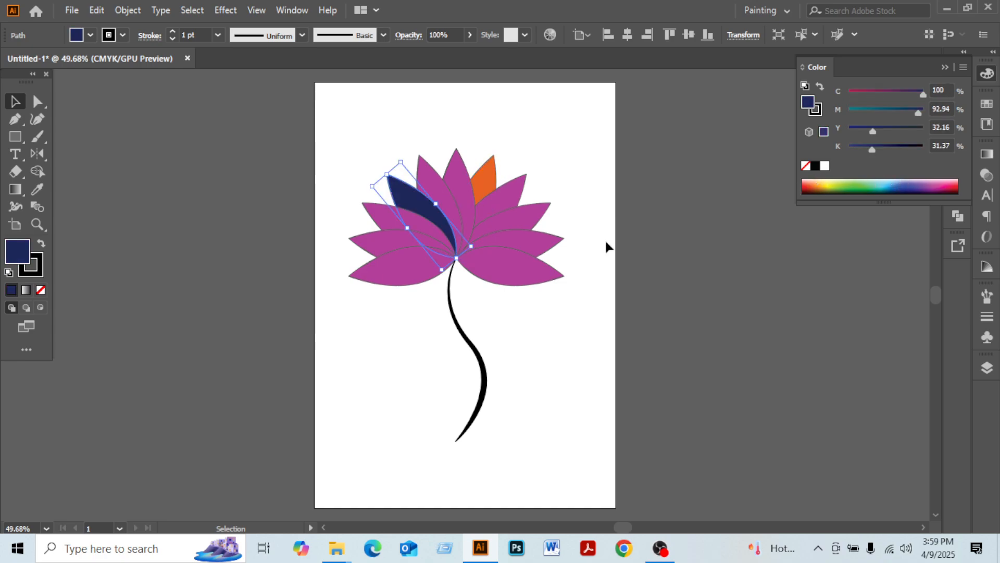
Fill the lower-right leaf with pink and the upper-right leaf with light green from the colour spectrum
{"action": "left_click", "coordinate": [531, 249]}
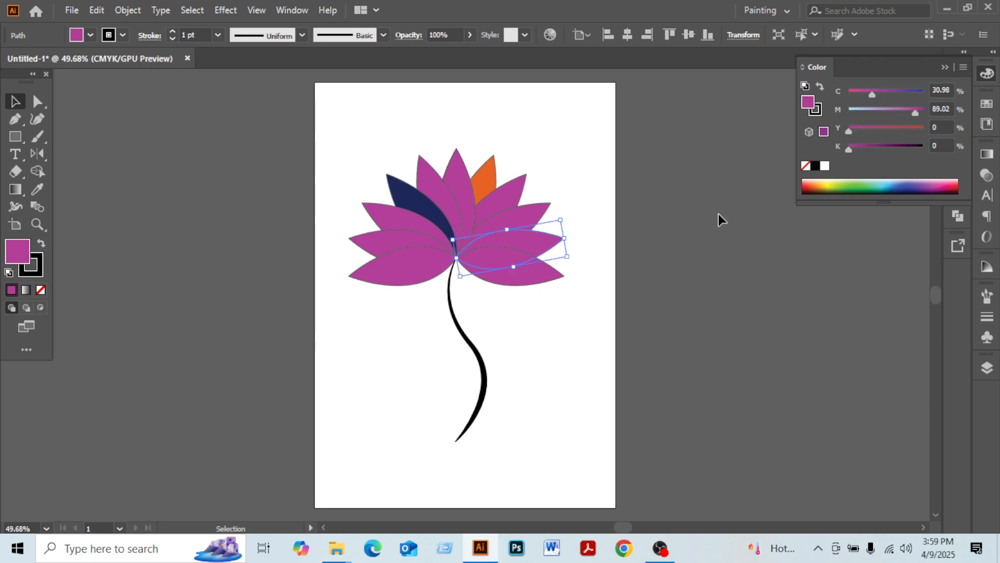
{"action": "left_click", "coordinate": [943, 181]}
{"action": "left_click", "coordinate": [511, 202]}
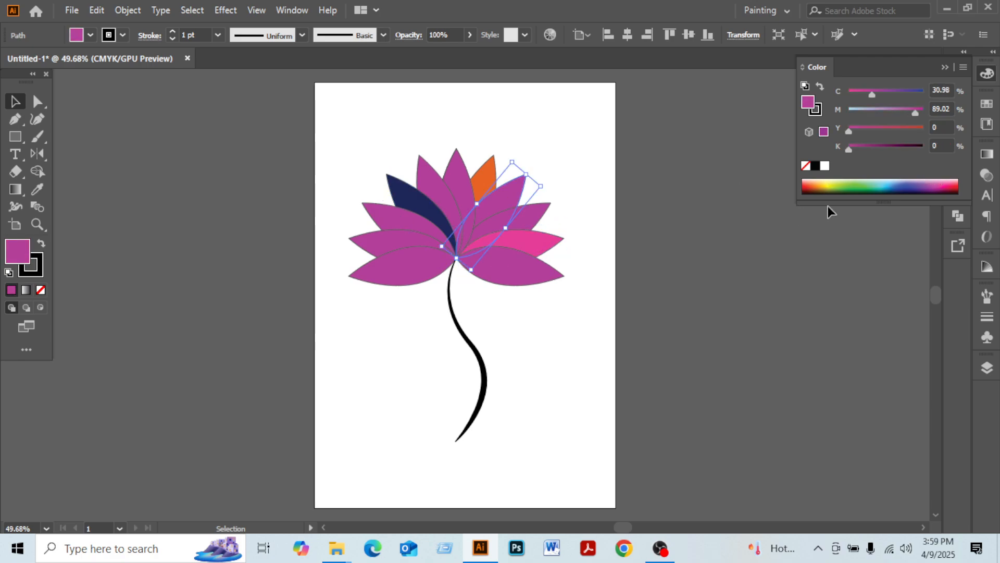
{"action": "left_click", "coordinate": [863, 181]}
Fill the top centre leaf and the lower-left leaf with green from the colour spectrum
{"action": "left_click", "coordinate": [452, 173]}
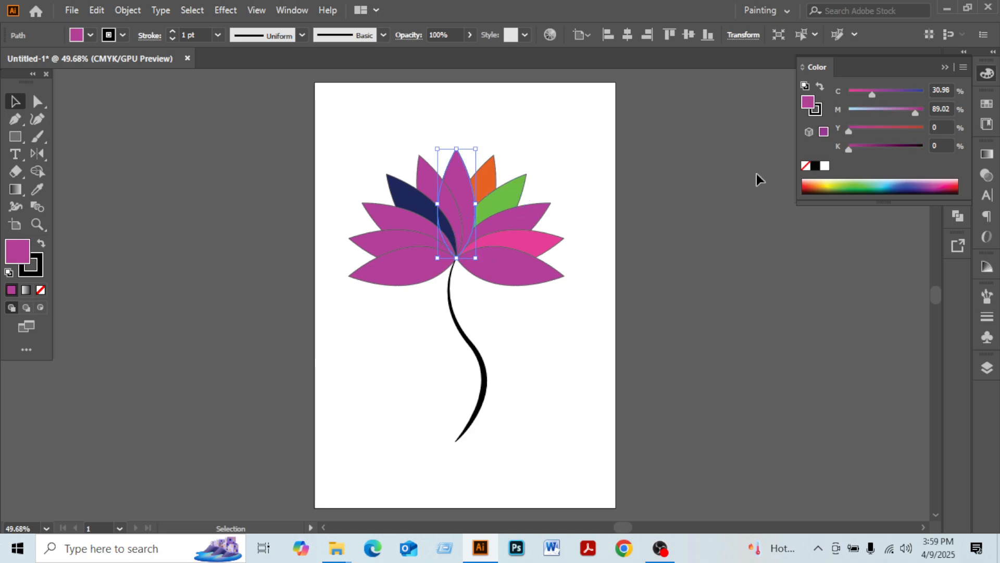
{"action": "left_click", "coordinate": [855, 183]}
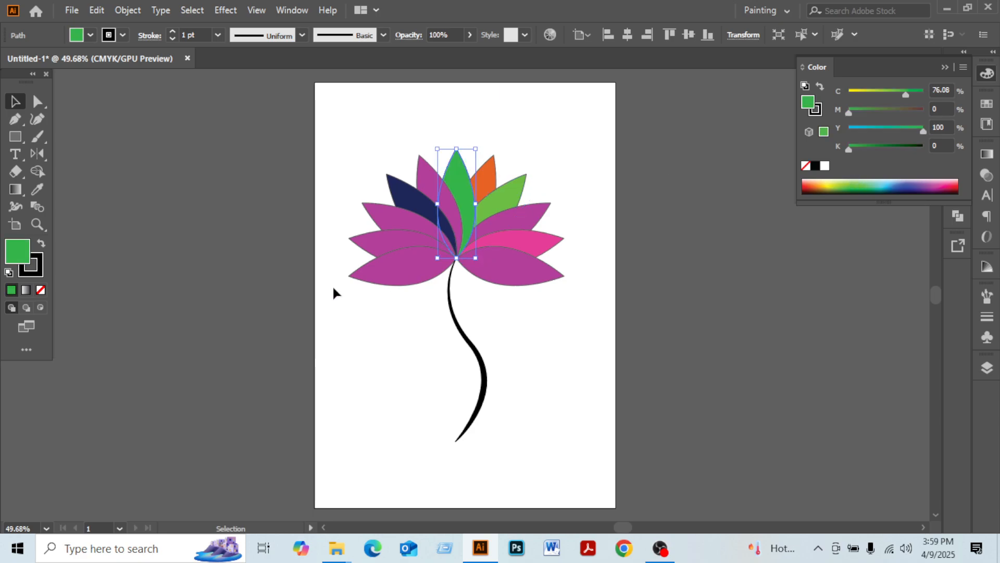
{"action": "left_click", "coordinate": [386, 271]}
{"action": "left_click", "coordinate": [867, 185]}
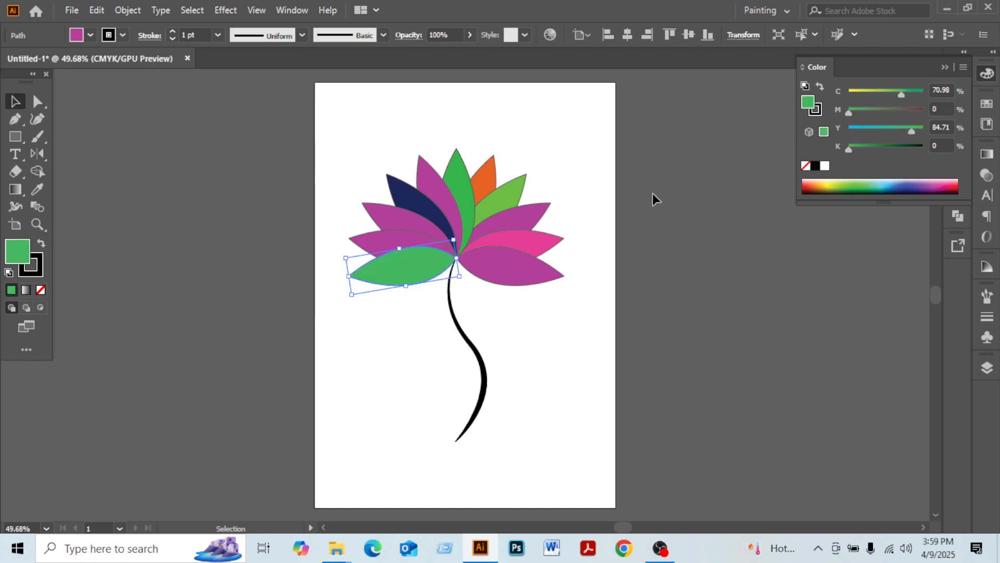
Fill the upper-left magenta leaf with light cyan from the spectrum and deselect it
{"action": "left_click", "coordinate": [421, 221]}
{"action": "left_click", "coordinate": [879, 183]}
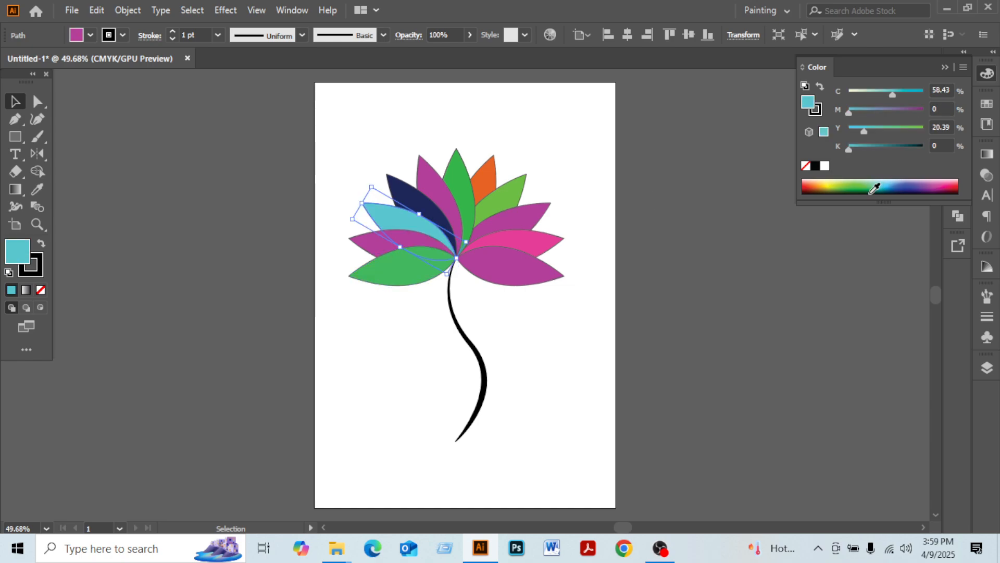
{"action": "left_click", "coordinate": [659, 227]}
Zoom to 100% and refill the lower-left leaf with light blue from the colour spectrum
{"action": "key", "text": "ctrl+1"}
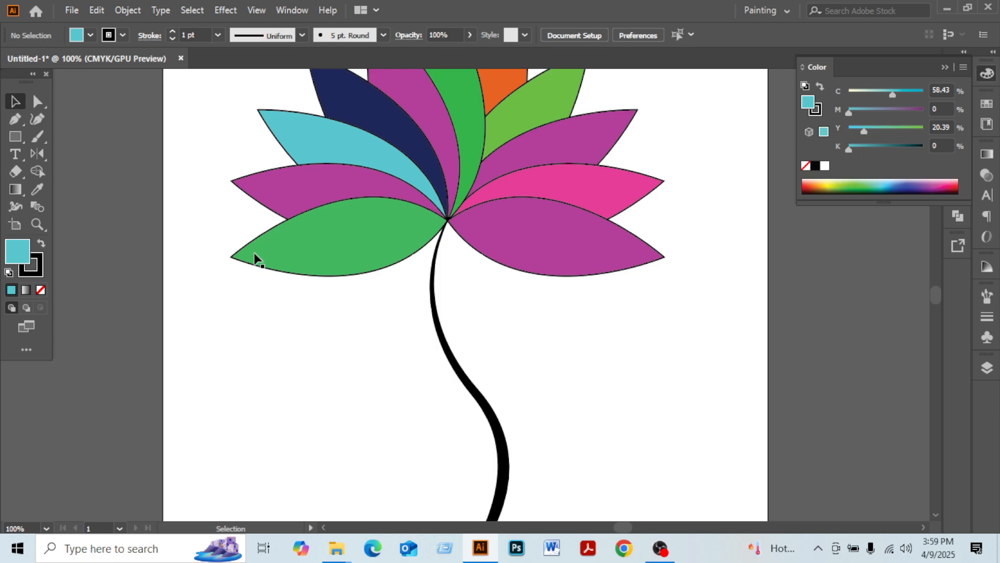
{"action": "left_click", "coordinate": [335, 262]}
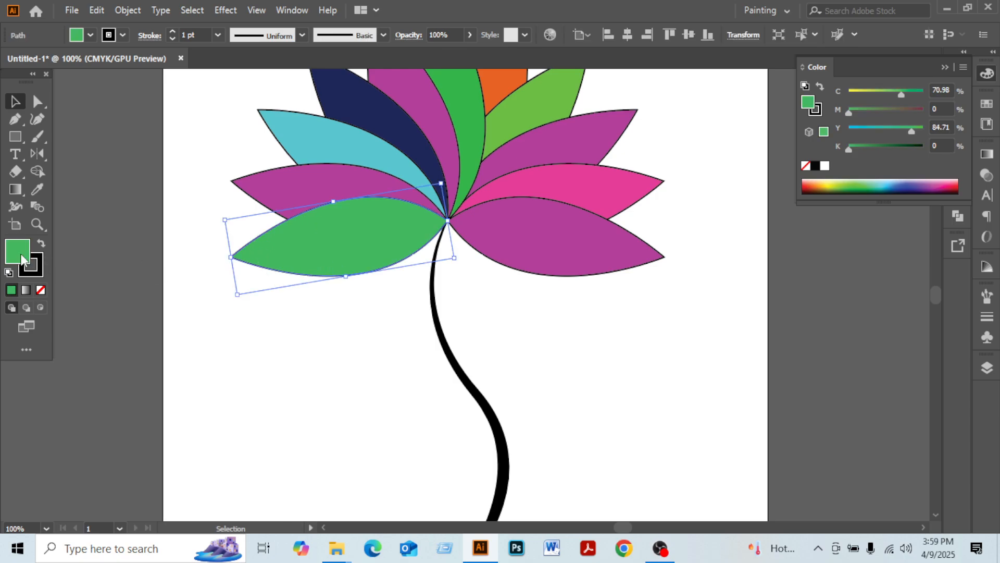
{"action": "left_click", "coordinate": [41, 291]}
{"action": "left_click", "coordinate": [300, 331]}
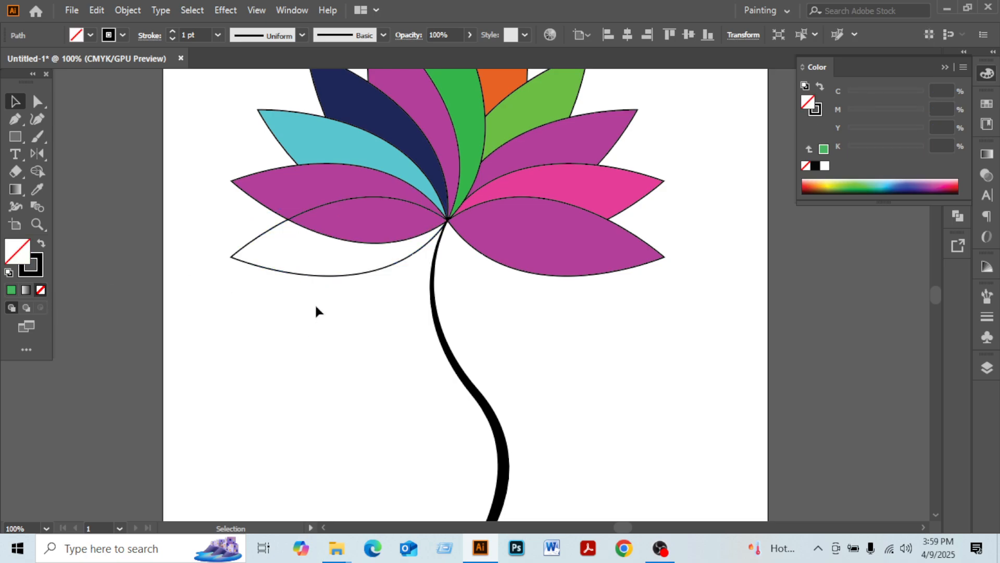
{"action": "left_click", "coordinate": [288, 267]}
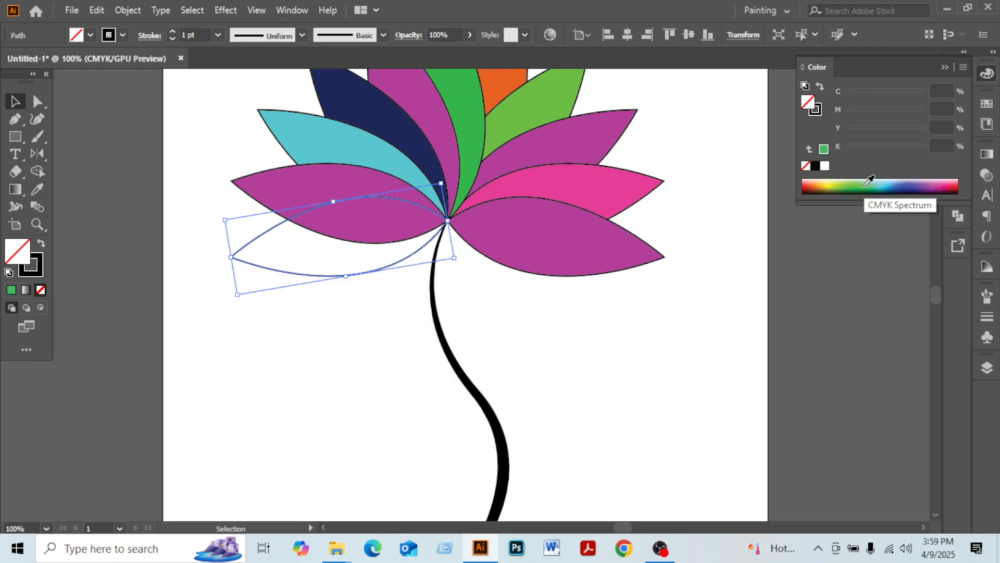
{"action": "left_click", "coordinate": [880, 188]}
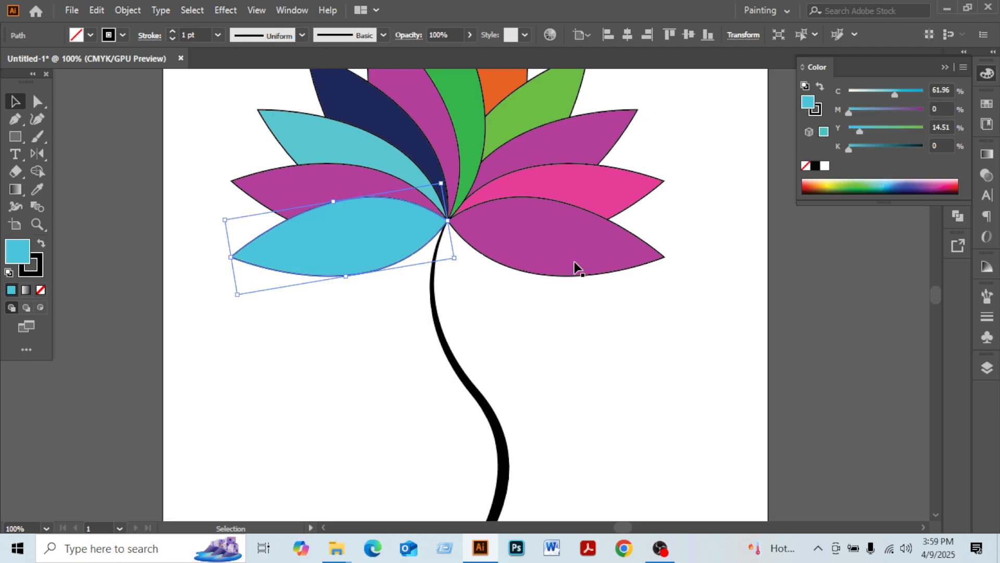
Remove the stroke from the lower-left leaf, setting its stroke to none, and deselect
{"action": "left_click", "coordinate": [356, 285]}
{"action": "left_click", "coordinate": [353, 274]}
{"action": "left_click", "coordinate": [31, 266]}
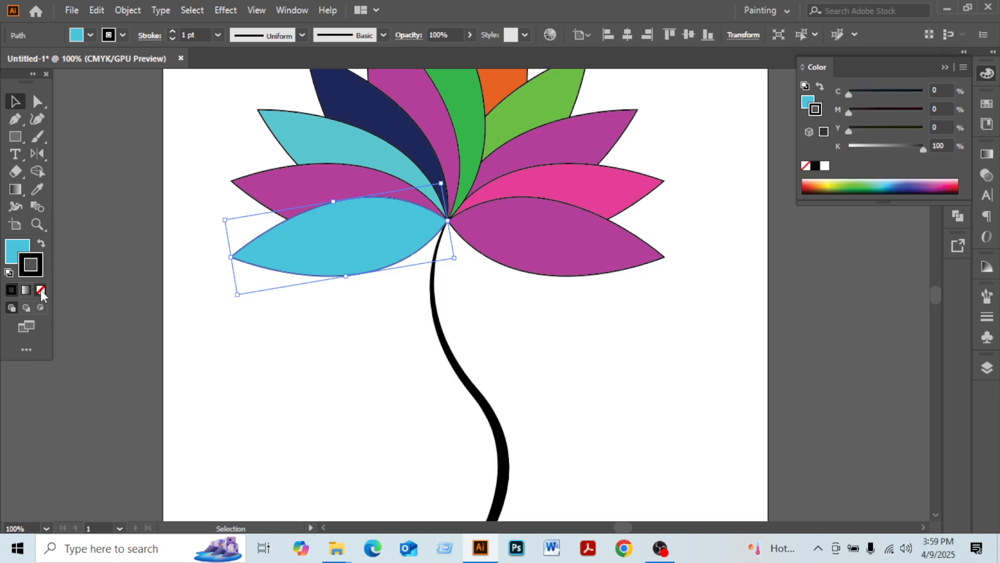
{"action": "left_click", "coordinate": [41, 290]}
{"action": "left_click", "coordinate": [287, 385]}
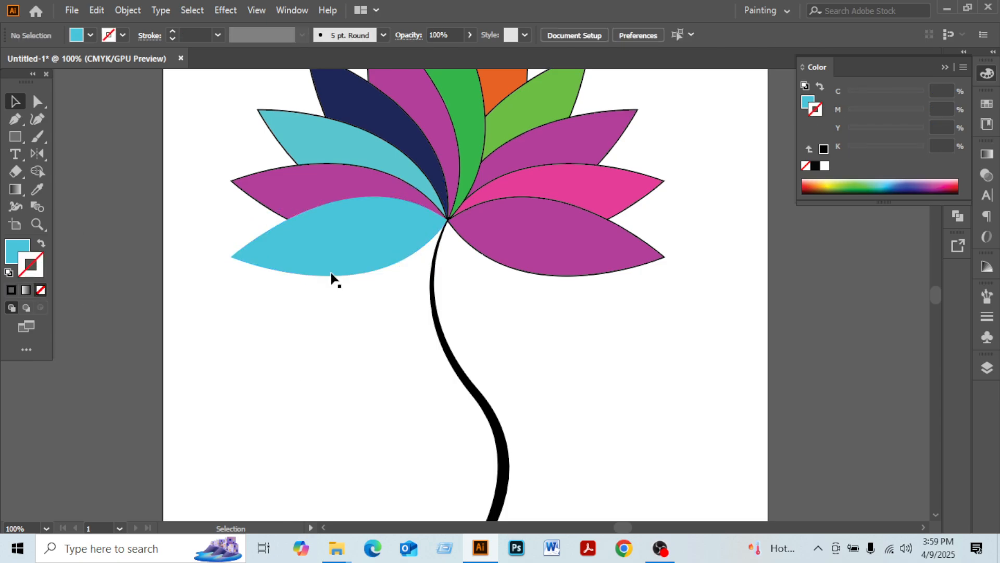
{"action": "scroll", "coordinate": [329, 314], "scroll_direction": "up", "scroll_amount": 3}
{"action": "scroll", "coordinate": [329, 314], "scroll_direction": "down", "scroll_amount": 2}
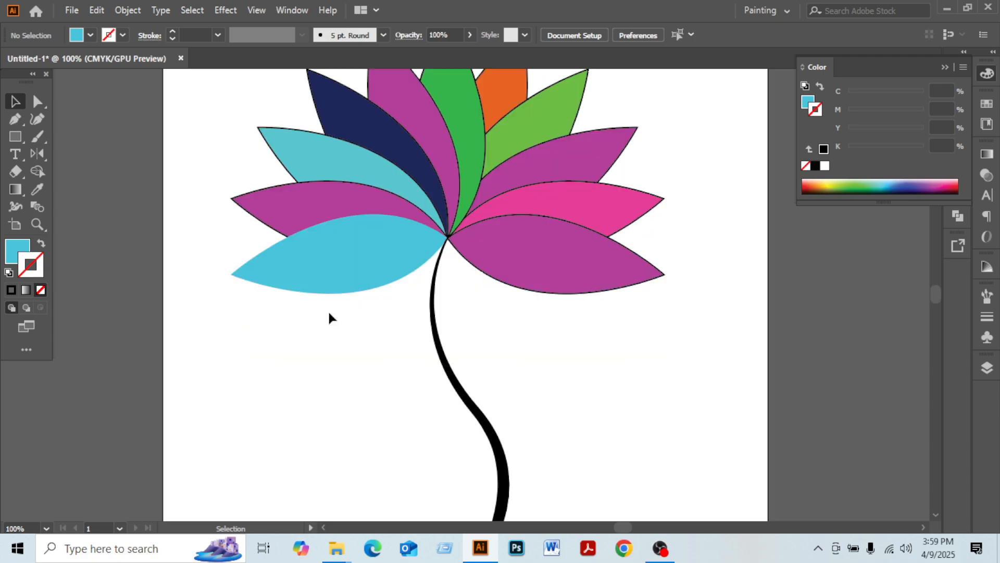
{"action": "key", "text": "ctrl+minus"}
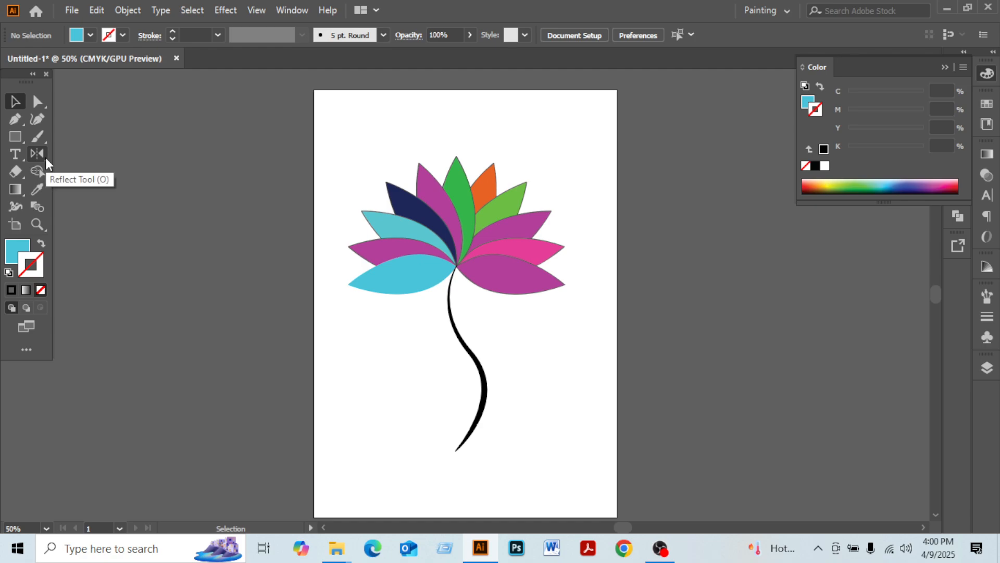
{"action": "key", "text": "ctrl+equal"}
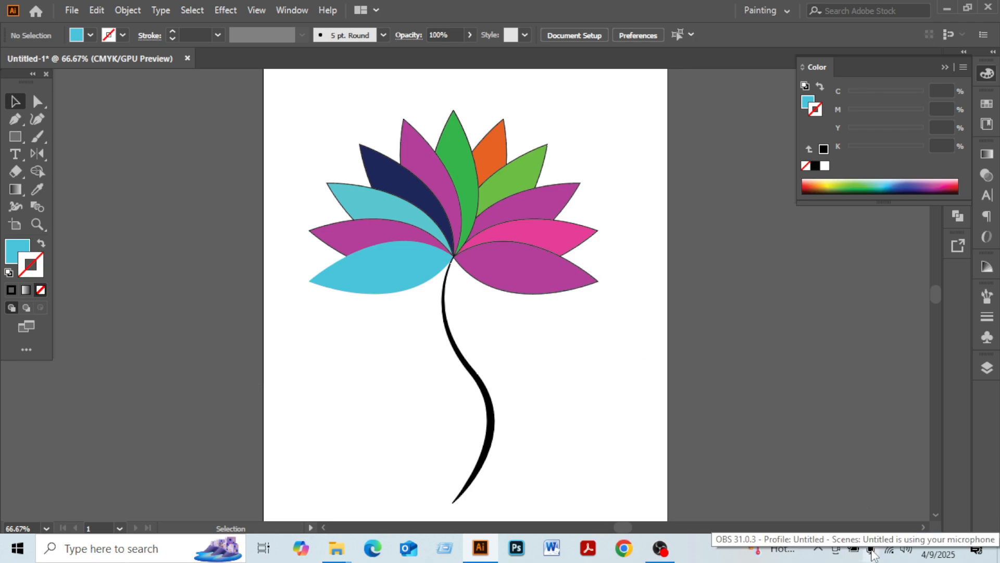
{"action": "left_click", "coordinate": [660, 548]}
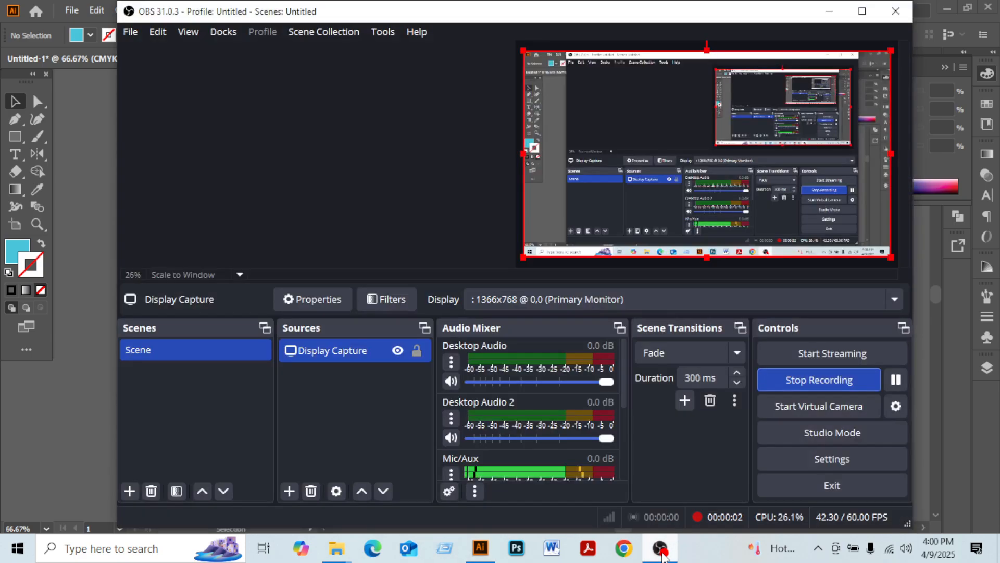